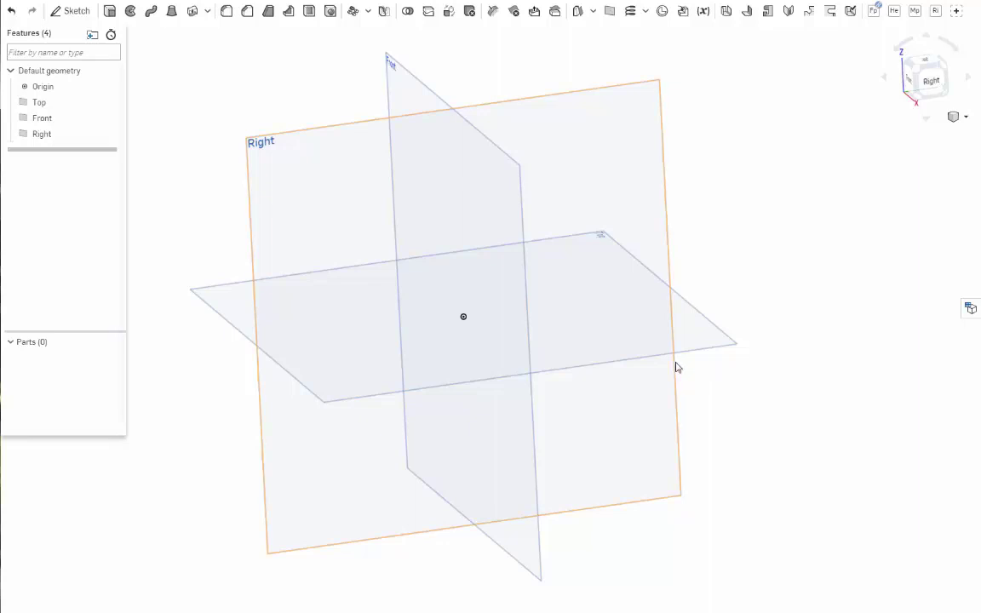
- Start a sketch on the Right plane and draw a rectangle centred on the origin, about 2.055 in wide and 1.124 in high
right_click(327, 166)
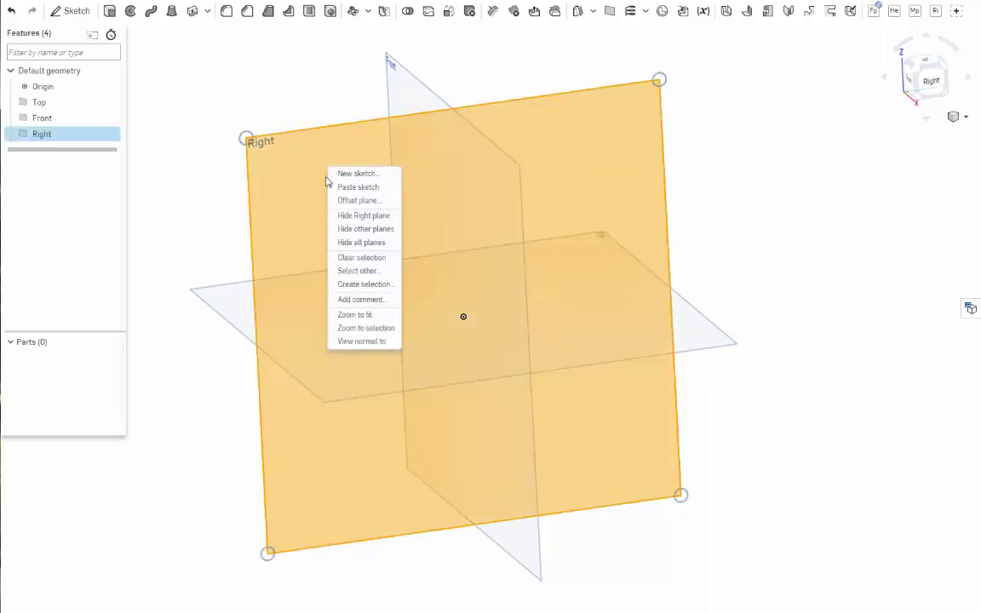
left_click(344, 172)
right_click_drag(603, 266, 587, 265)
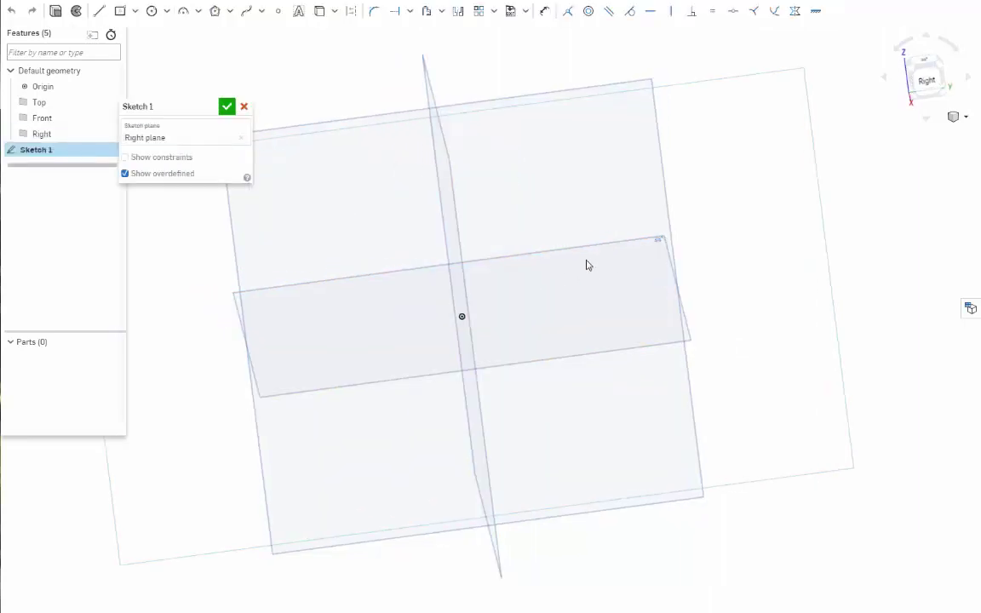
scroll(688, 287, "up", 3)
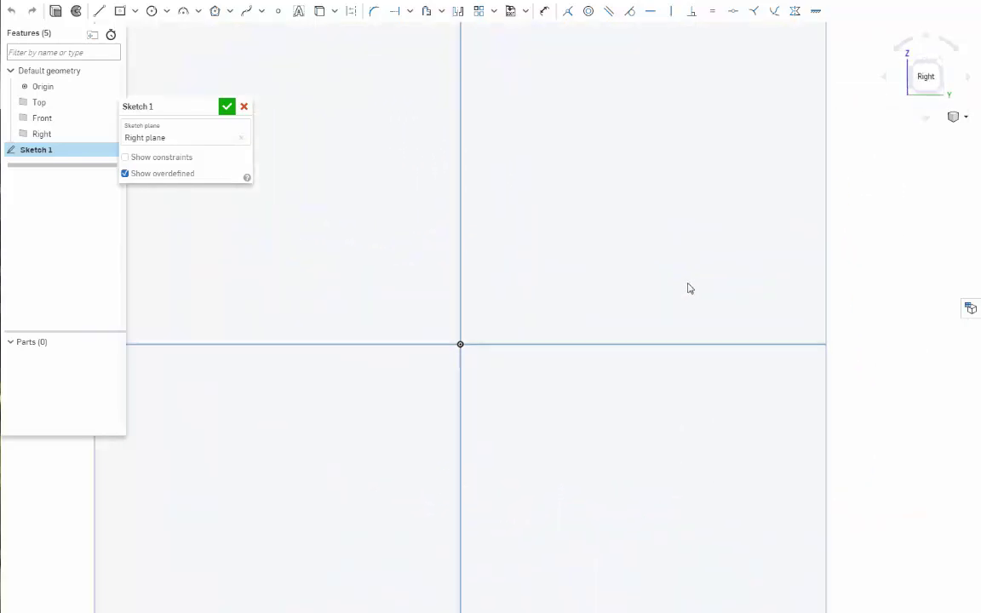
left_click(120, 11)
left_click(460, 344)
left_click(334, 275)
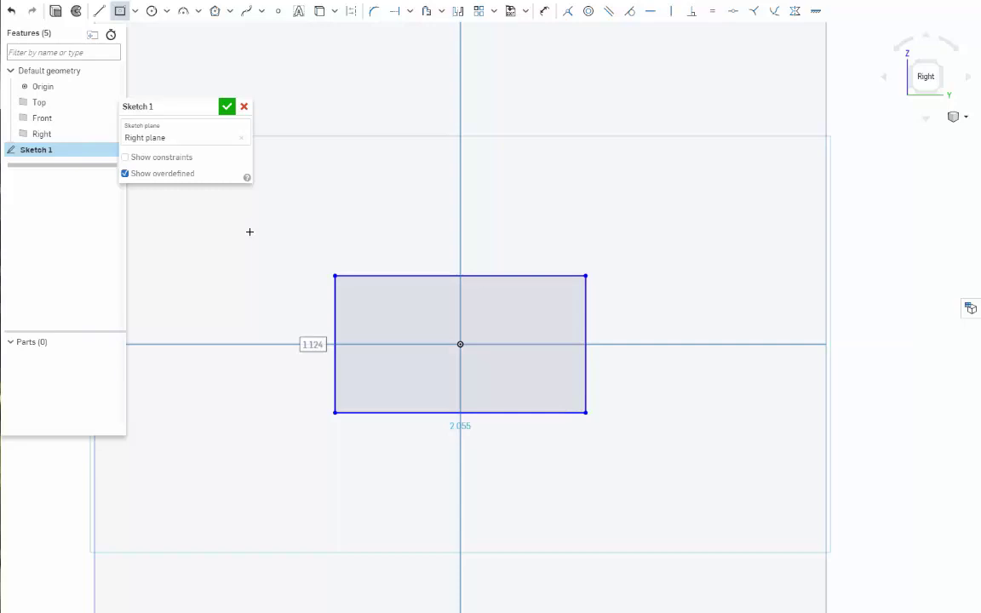
- Set the rectangle's height to 1 in and its width to 1.618 in, and finish the sketch
type("1")
key("Tab")
type("1")
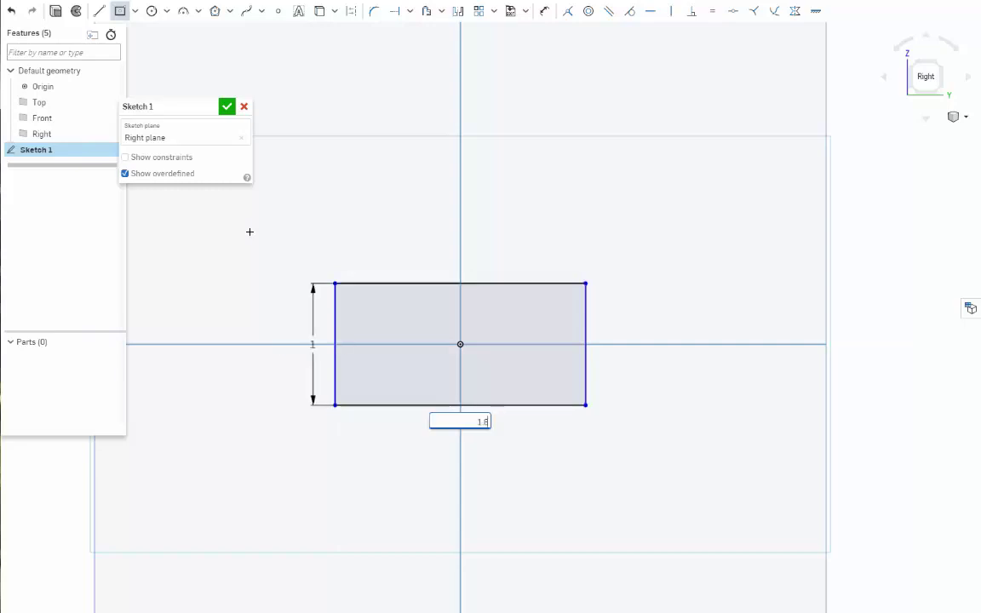
key("Return")
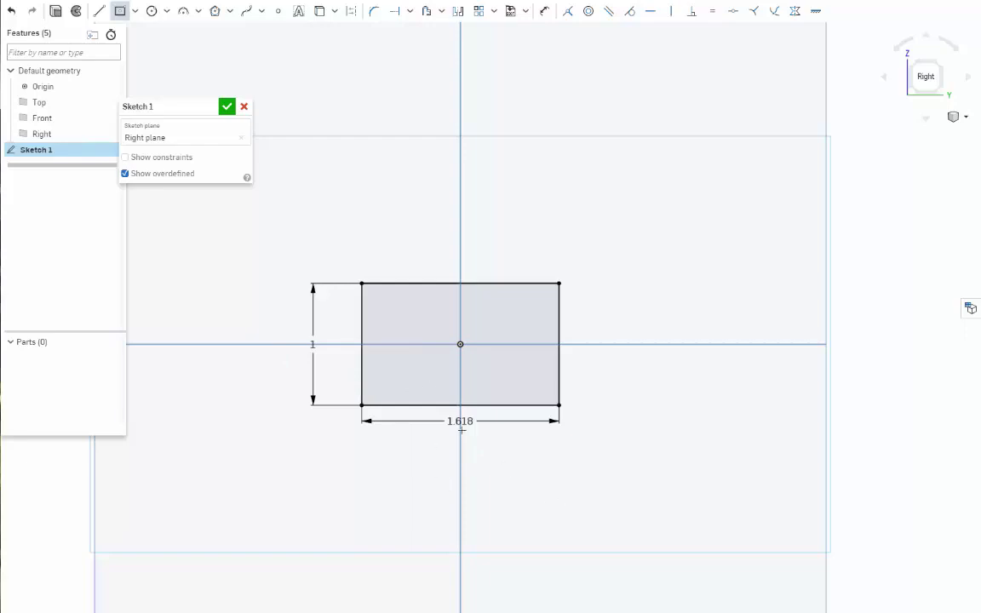
left_click(227, 107)
- Start a sketch on the Front plane and draw an upright rectangle centred on the origin, about 0.563 in wide and 1.671 in high
mouse_move(309, 283)
right_mouse_down()
mouse_move(300, 271)
mouse_move(384, 273)
right_mouse_up()
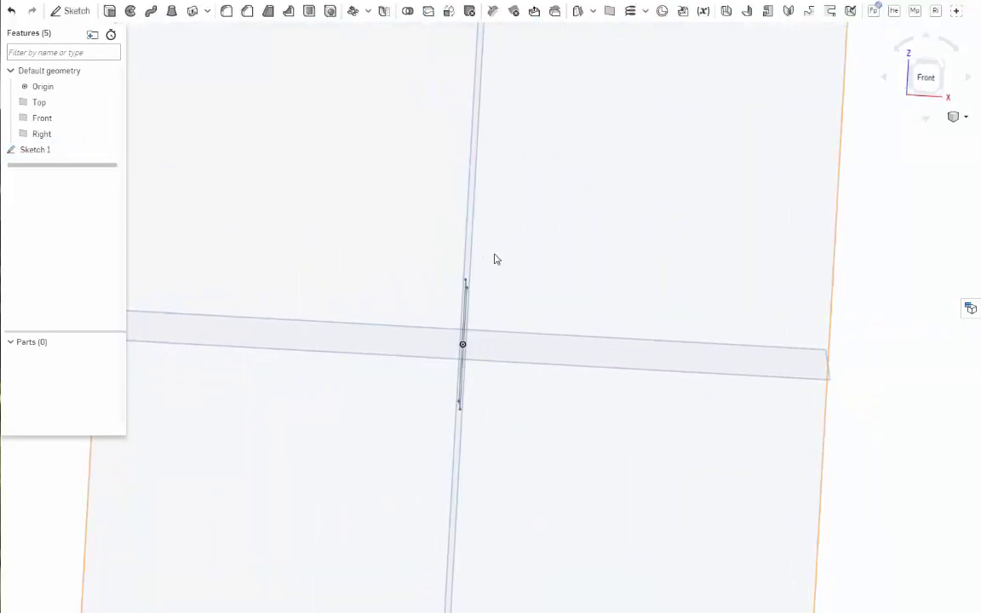
right_click(588, 215)
left_click(597, 218)
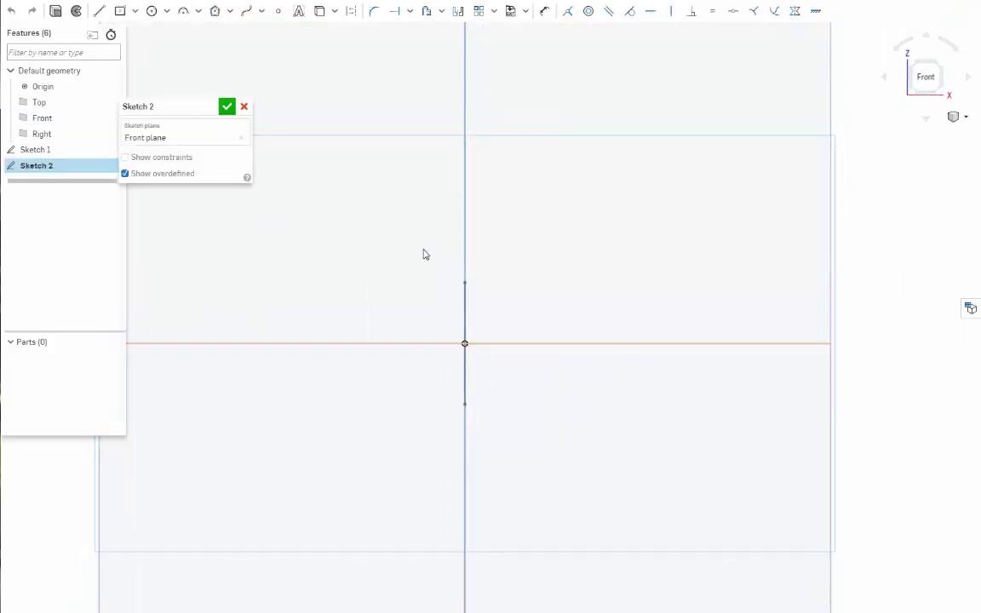
left_click(120, 10)
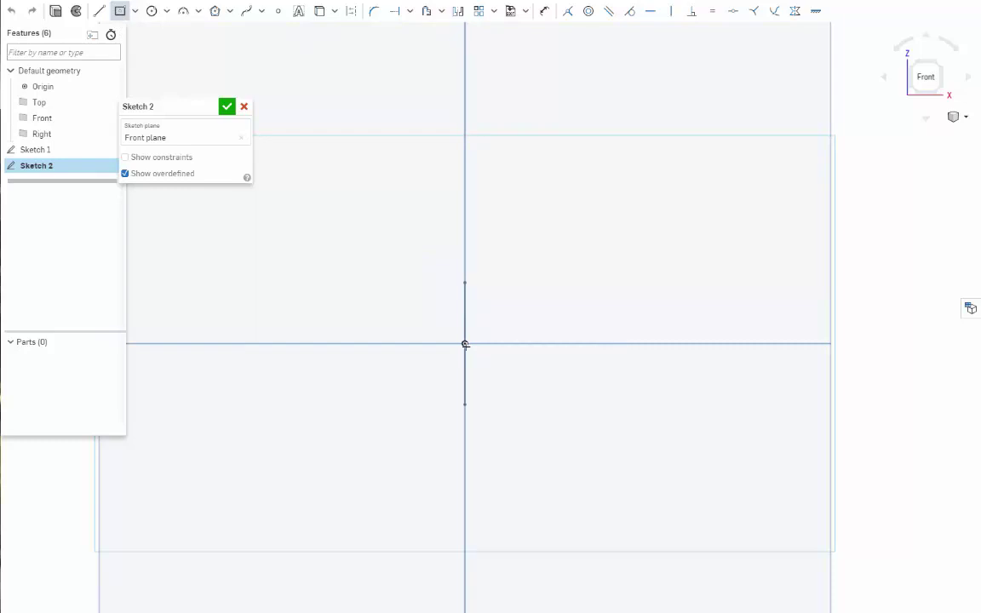
left_click(464, 343)
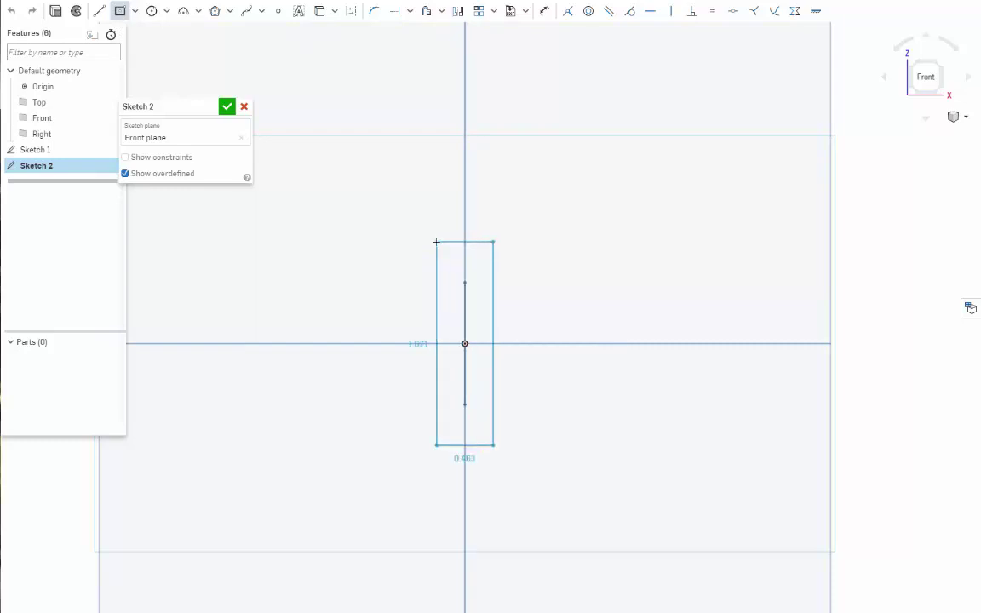
left_click(431, 242)
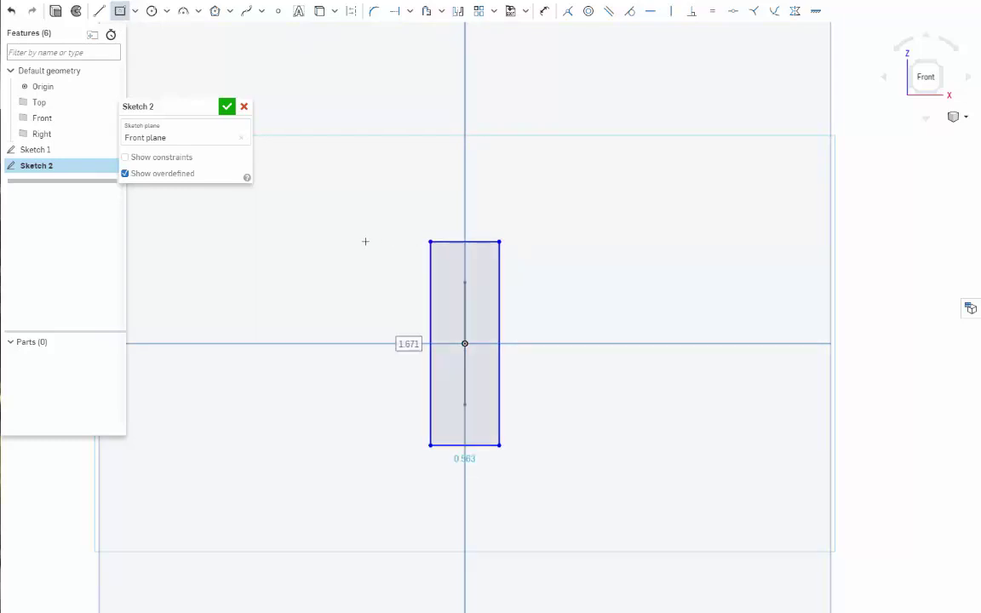
- Set the Front plane rectangle's height to 1.618 in and its width to 1 in, and finish the sketch
type("1.618")
key("Tab")
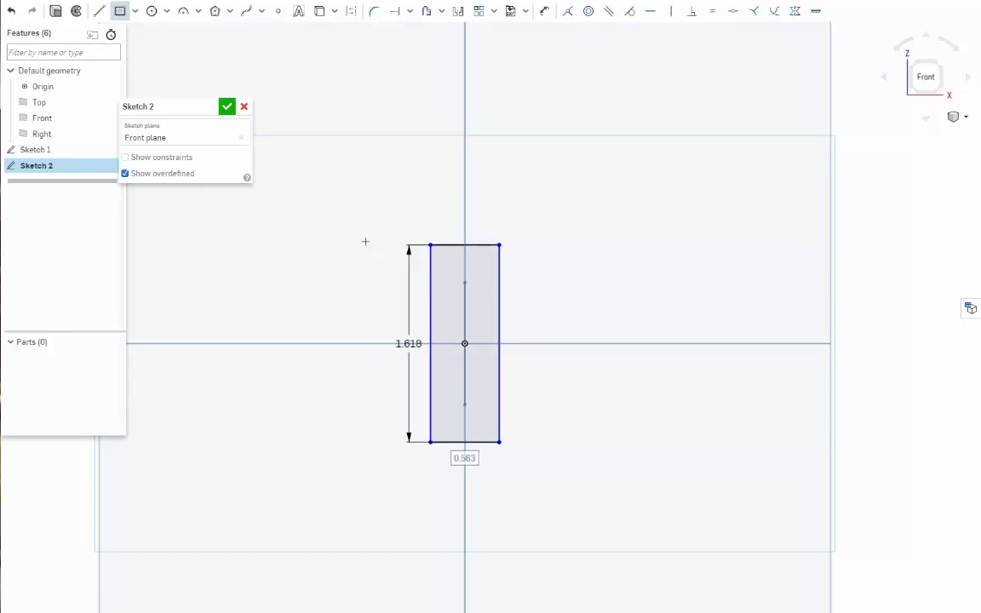
type("1")
key("Return")
left_click(227, 108)
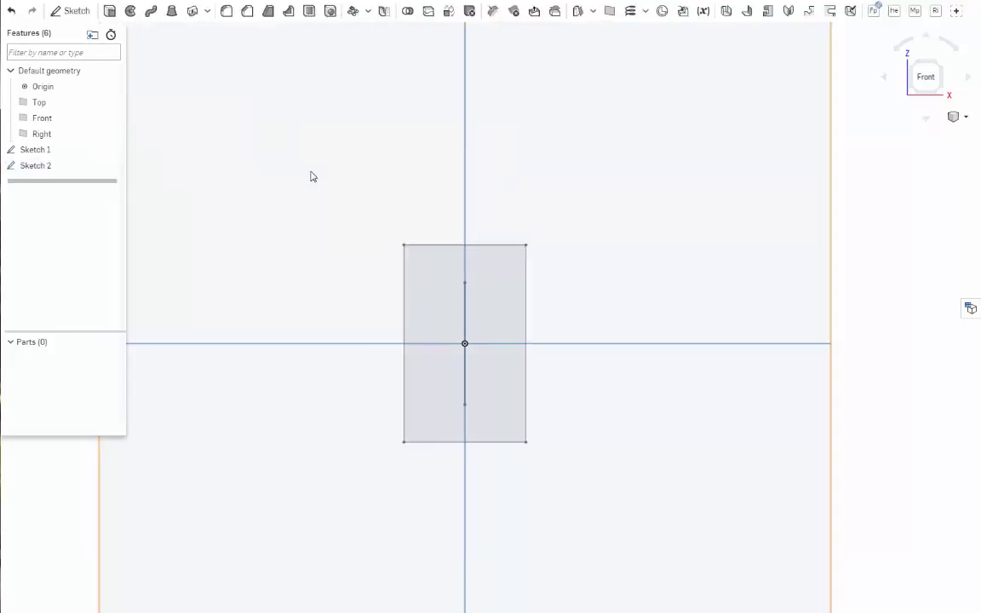
- Start a sketch on the Top plane and draw a rectangle centred on the origin, about 1.561 in along X and 0.558 in along Y
mouse_move(311, 175)
right_mouse_down()
mouse_move(421, 222)
mouse_move(407, 280)
mouse_move(395, 277)
mouse_move(403, 279)
right_mouse_up()
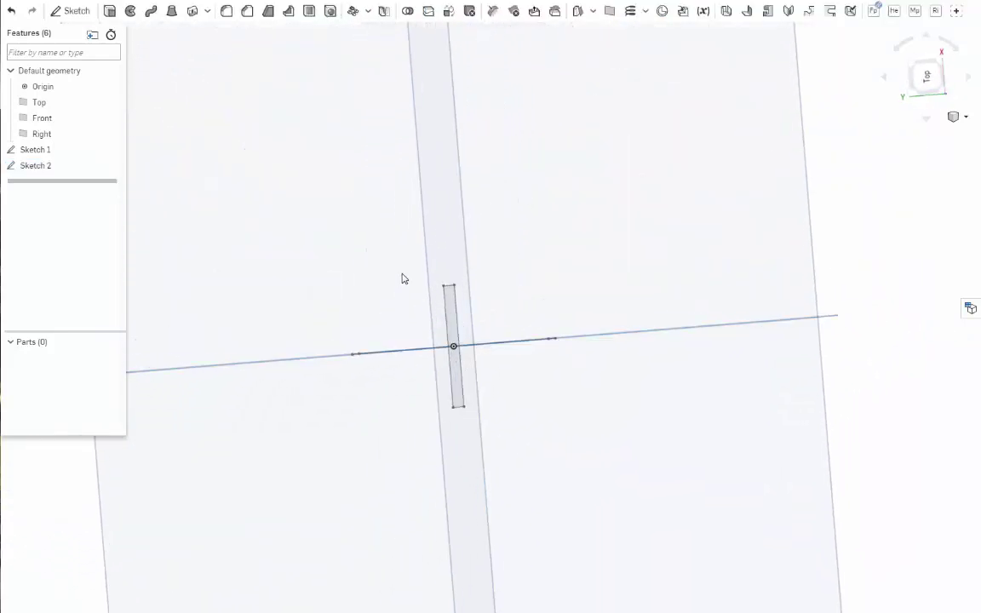
right_click(559, 224)
left_click(565, 233)
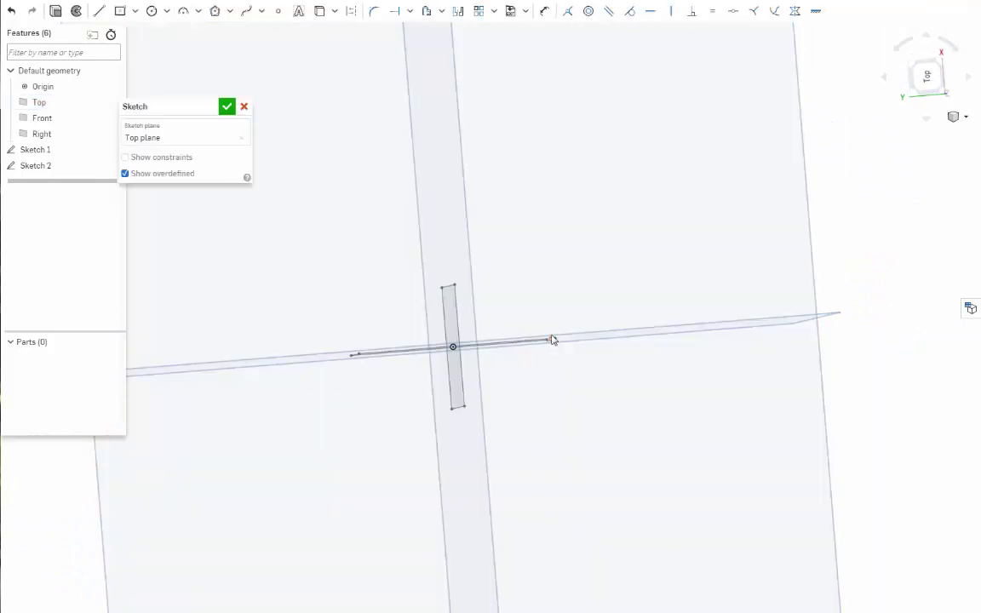
key("n")
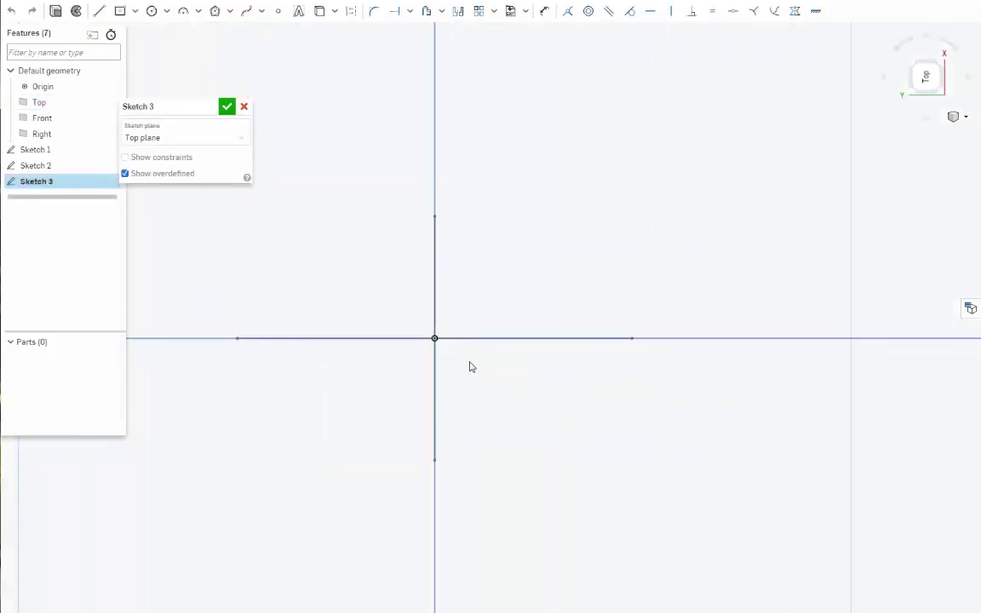
left_click(120, 11)
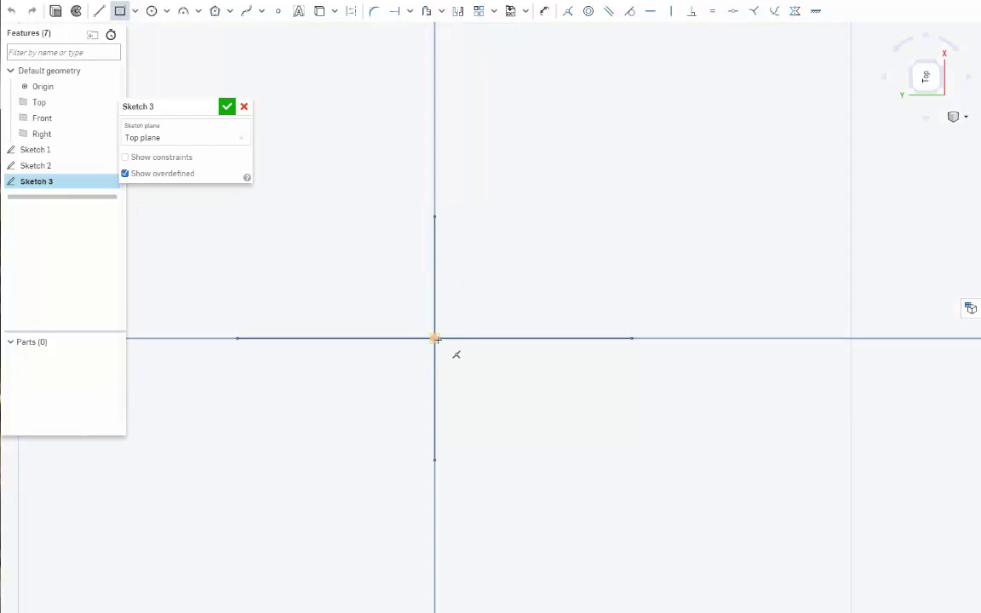
left_click(435, 339)
left_click(367, 148)
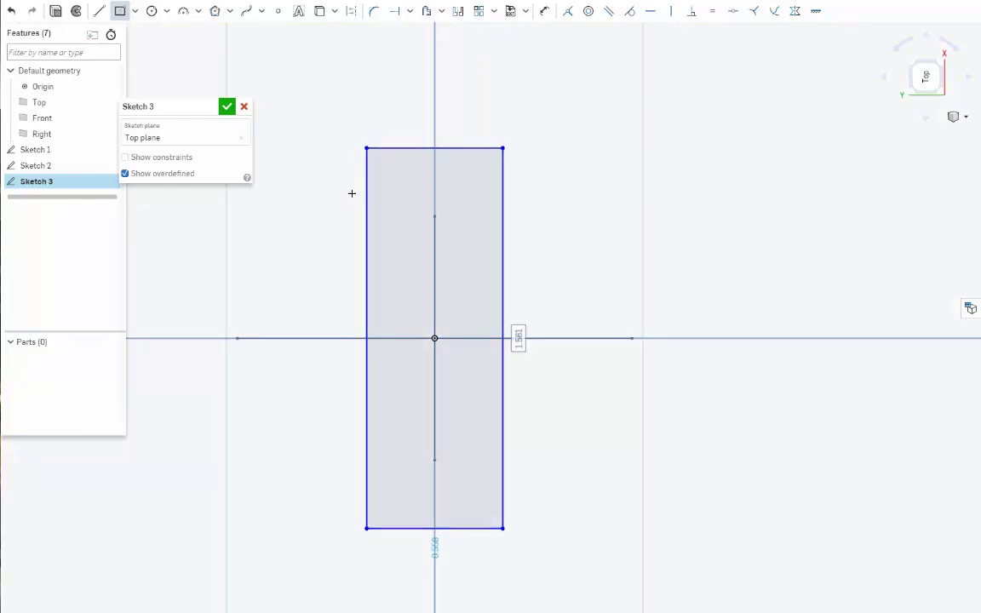
- Set the Top plane rectangle to 1.618 in along X and 1 in along Y, and finish the sketch
type("1.618")
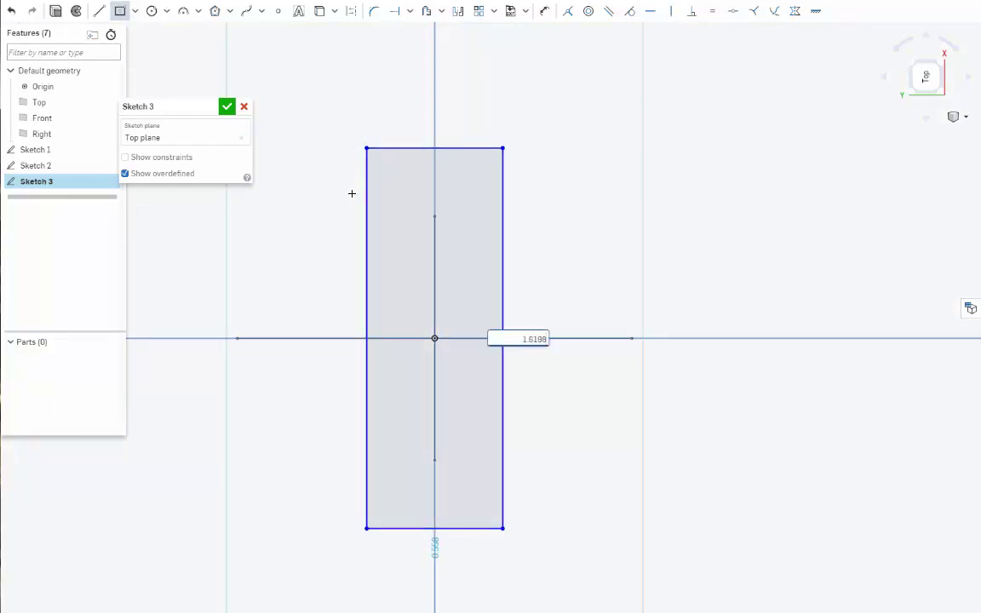
key("Return")
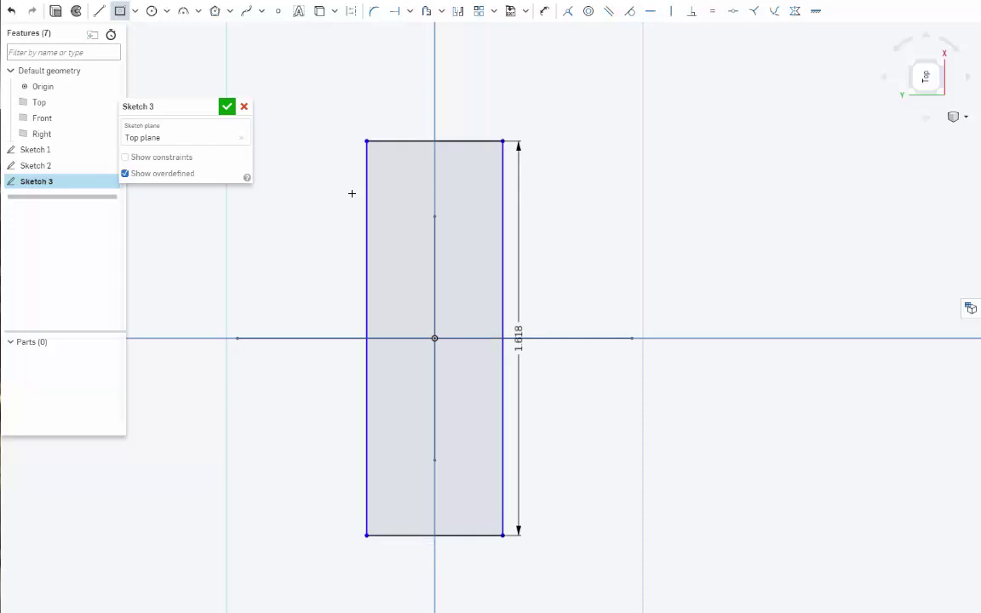
type("1")
key("Return")
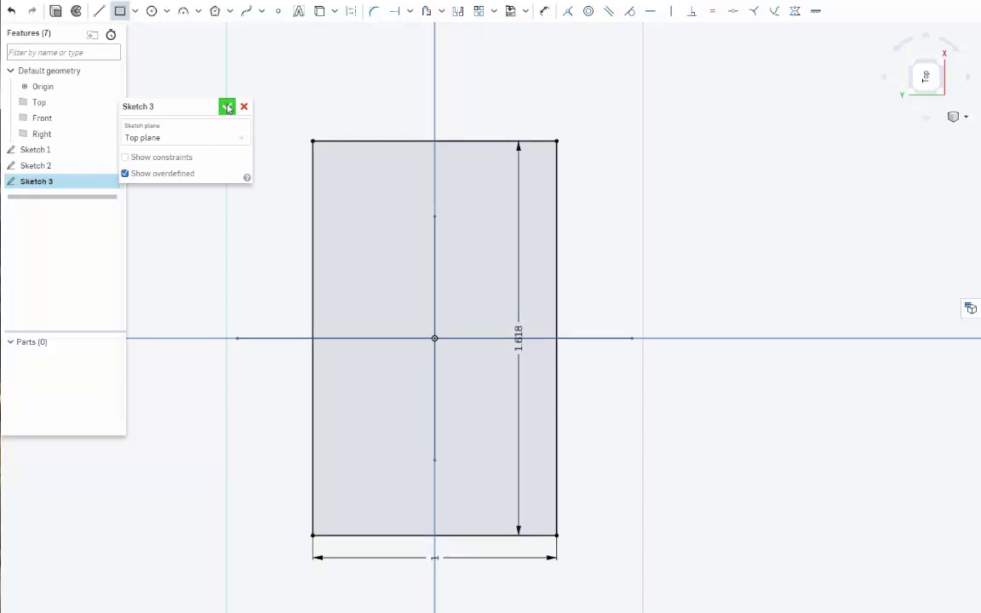
left_click(227, 106)
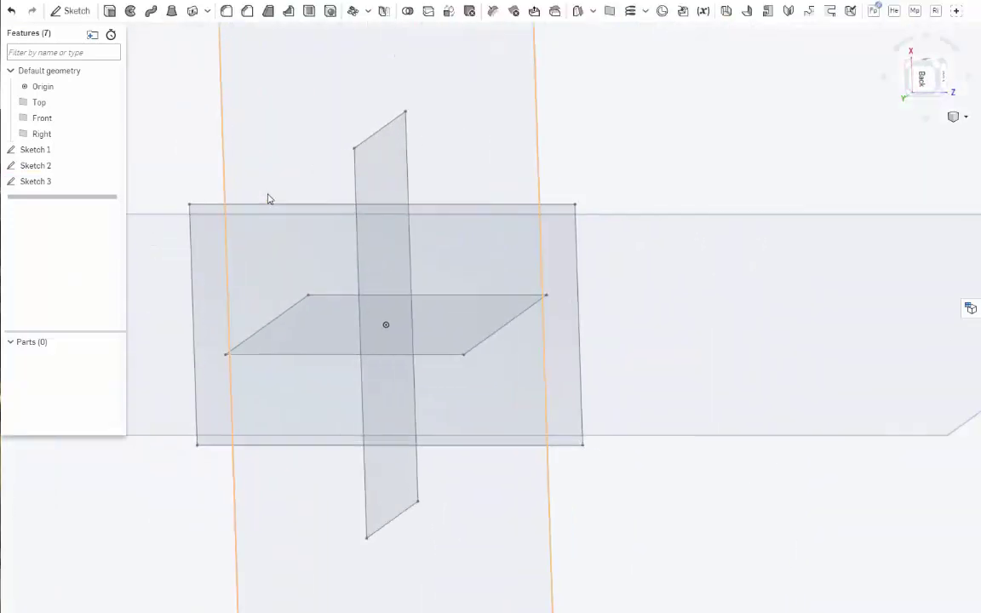
- Create a three-point plane through three neighbouring corner vertices, one from each of the three rectangles
scroll(268, 199, "up", 2)
right_click_drag(460, 277, 476, 250)
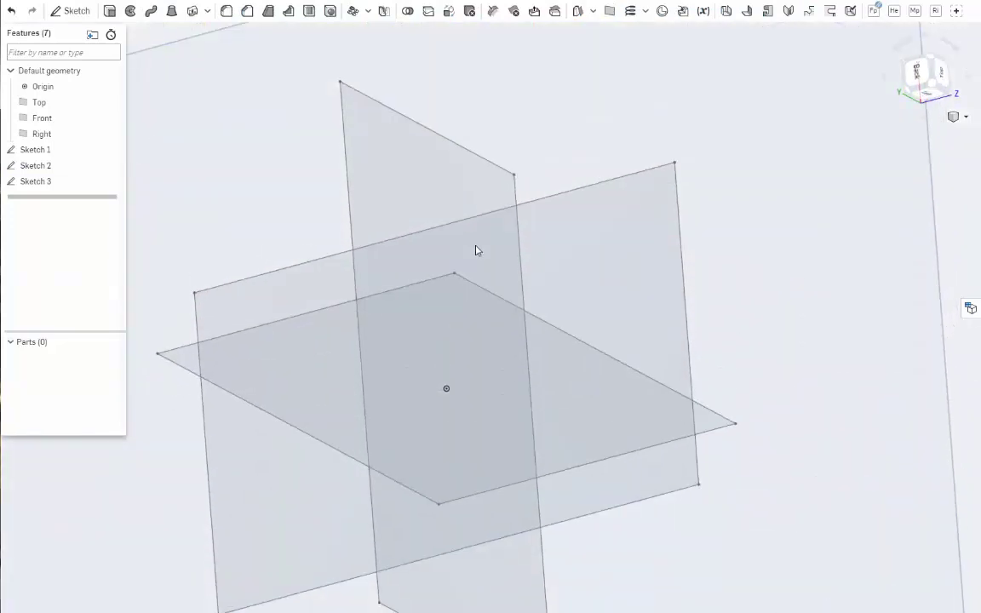
left_click(332, 86)
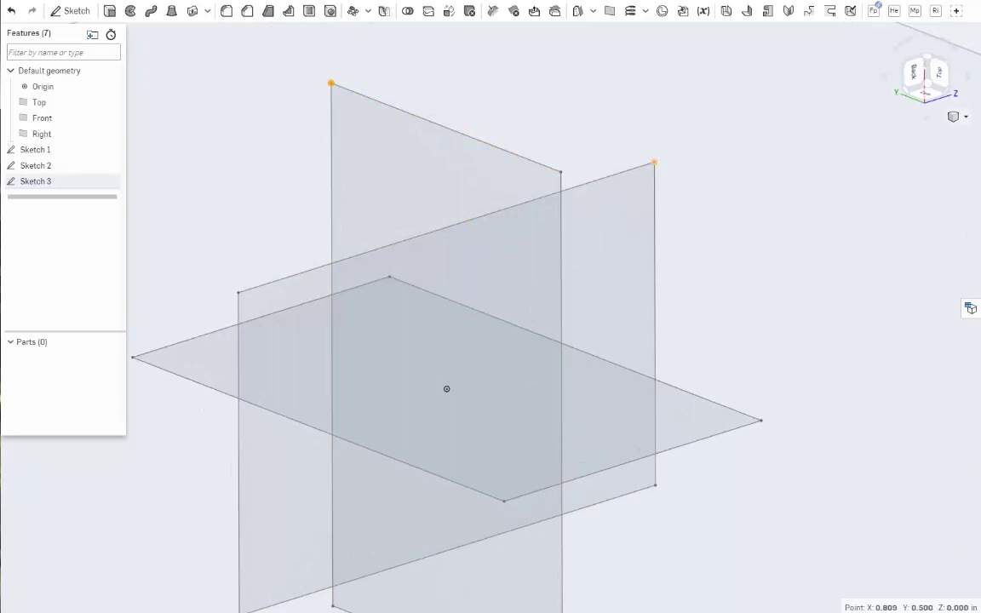
left_click(392, 278)
right_click_drag(559, 307, 727, 278)
scroll(469, 234, "up", 1)
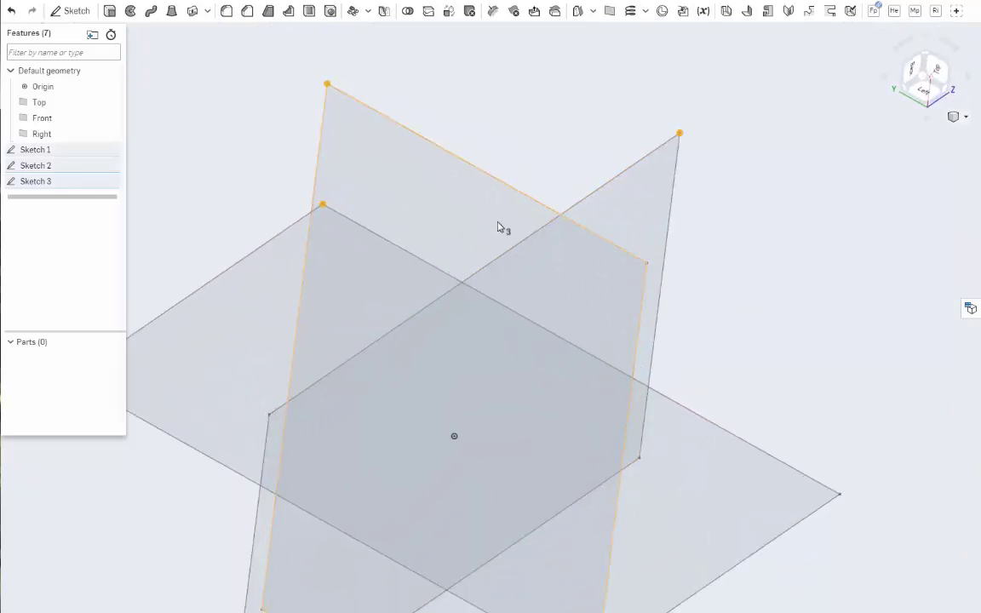
scroll(520, 246, "down", 3)
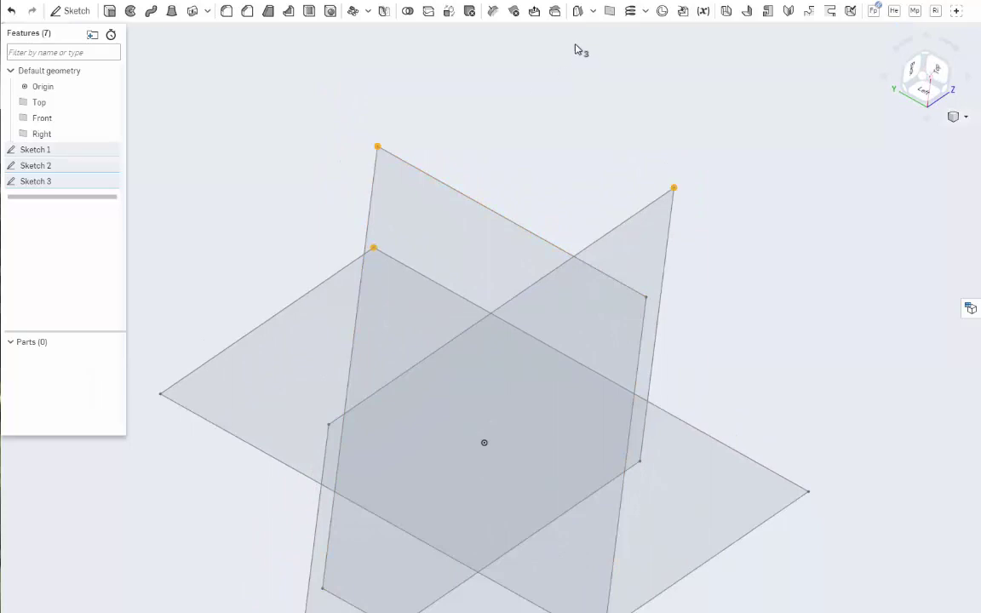
left_click(609, 11)
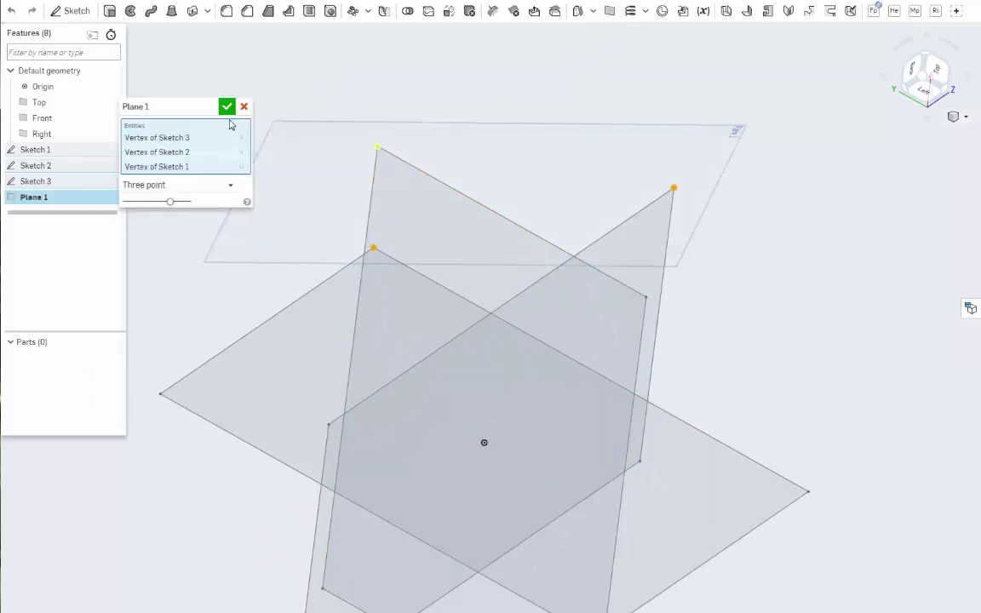
left_click(227, 108)
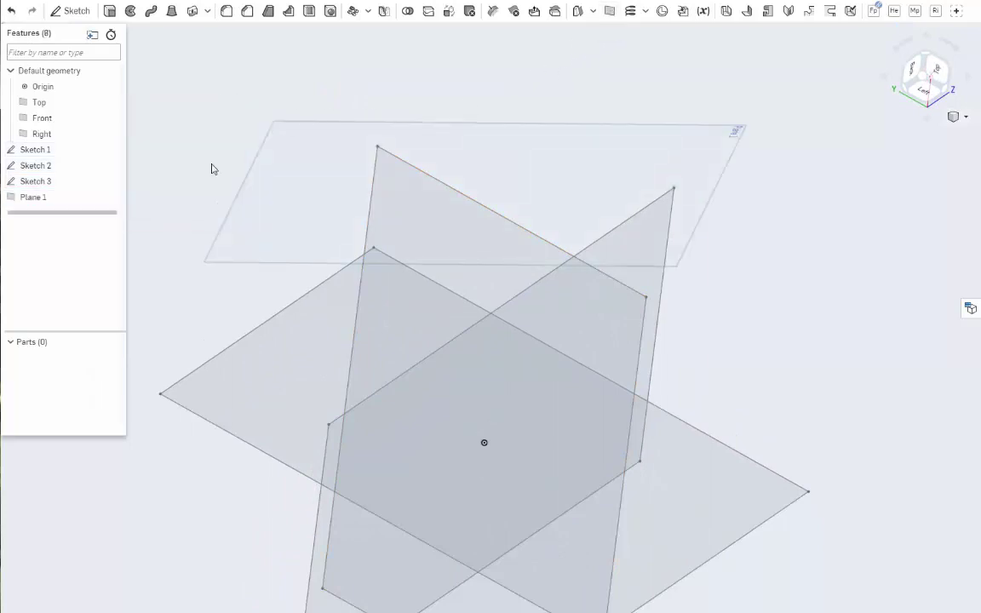
- Start a sketch on Plane 1 and project the three rectangle corner vertices that define the plane into it
right_click(38, 201)
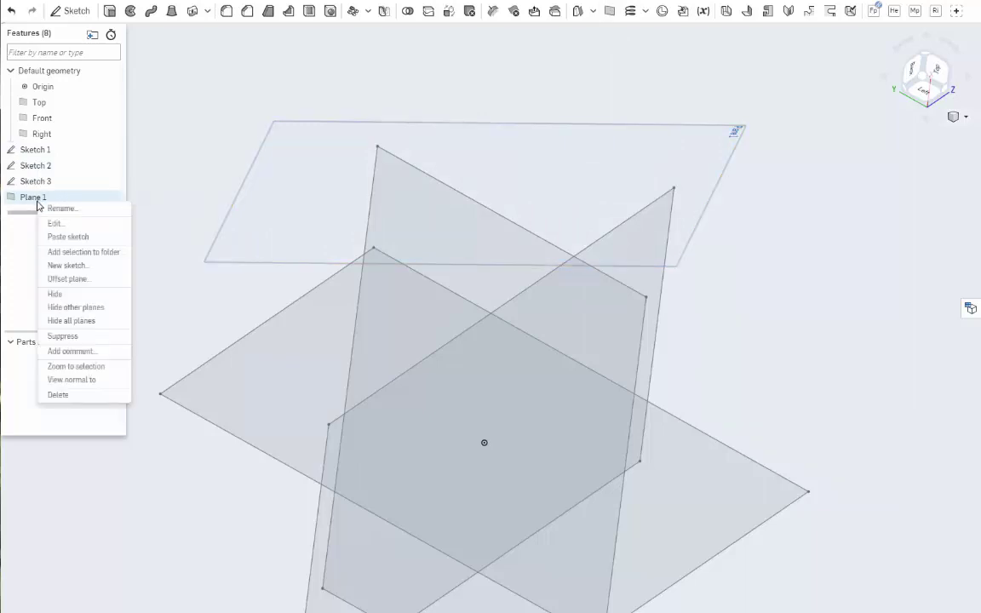
left_click(67, 265)
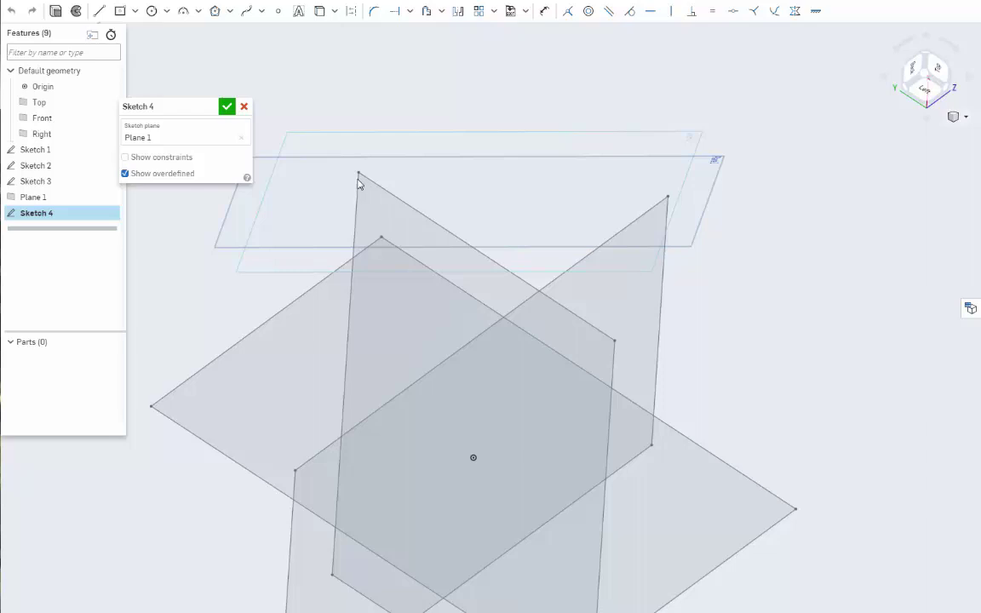
left_click(359, 173)
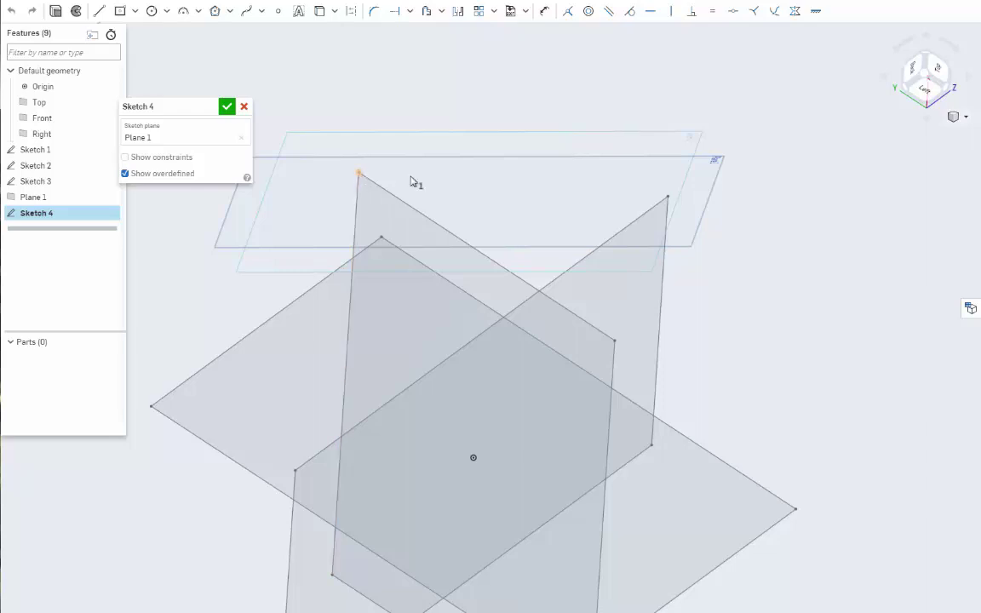
left_click(669, 198)
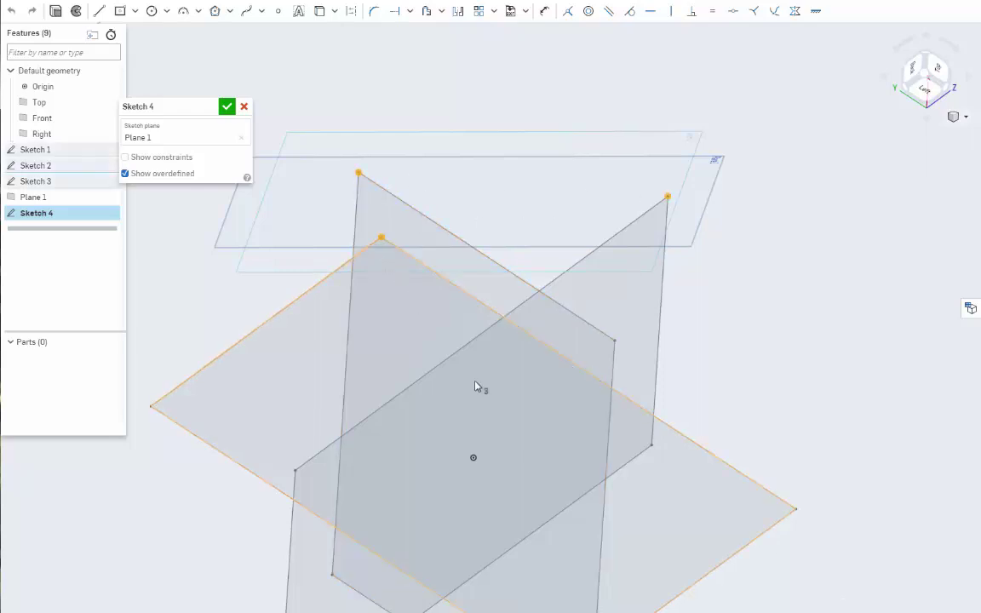
key("Escape")
- Draw a closed triangle of lines connecting the three projected corner points on Plane 1
key("l")
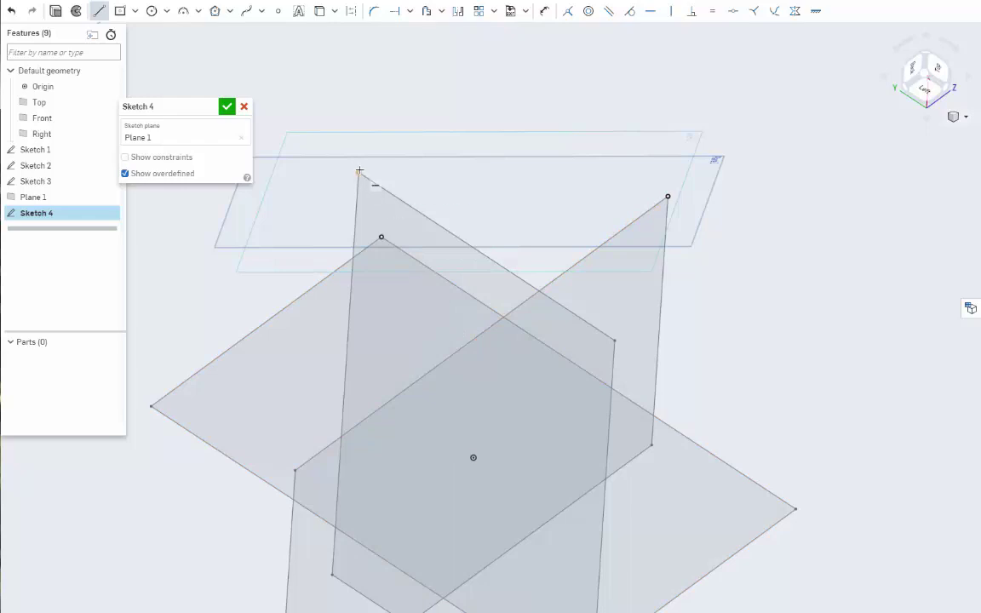
left_click_drag(359, 173, 668, 196)
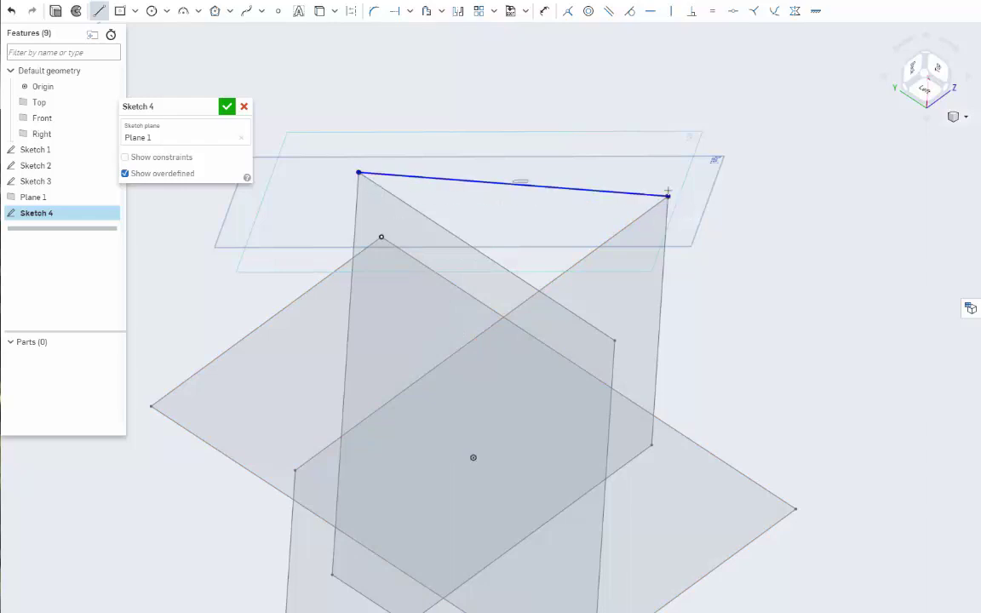
left_click(382, 237)
left_click_drag(383, 236, 359, 173)
right_click_drag(443, 281, 502, 354)
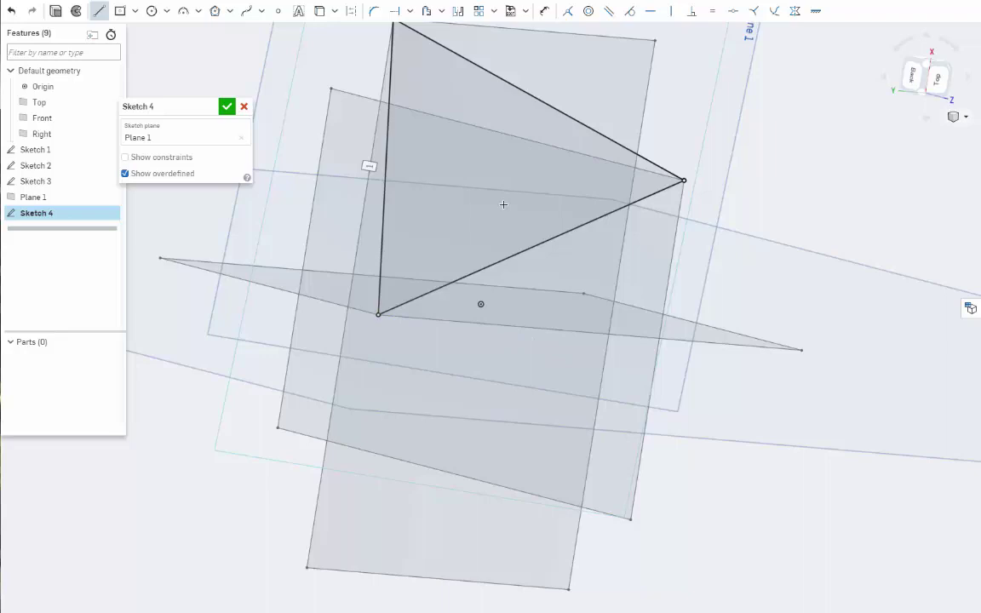
- Project the origin into the triangle sketch as a point at the triangle's centre, and finish the sketch
key("n")
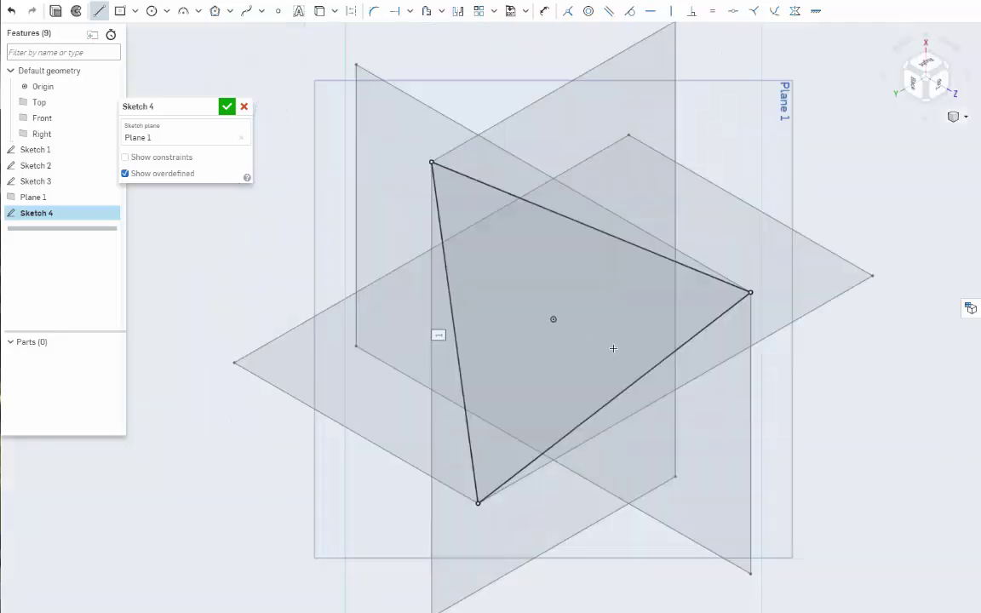
scroll(613, 346, "up", 3)
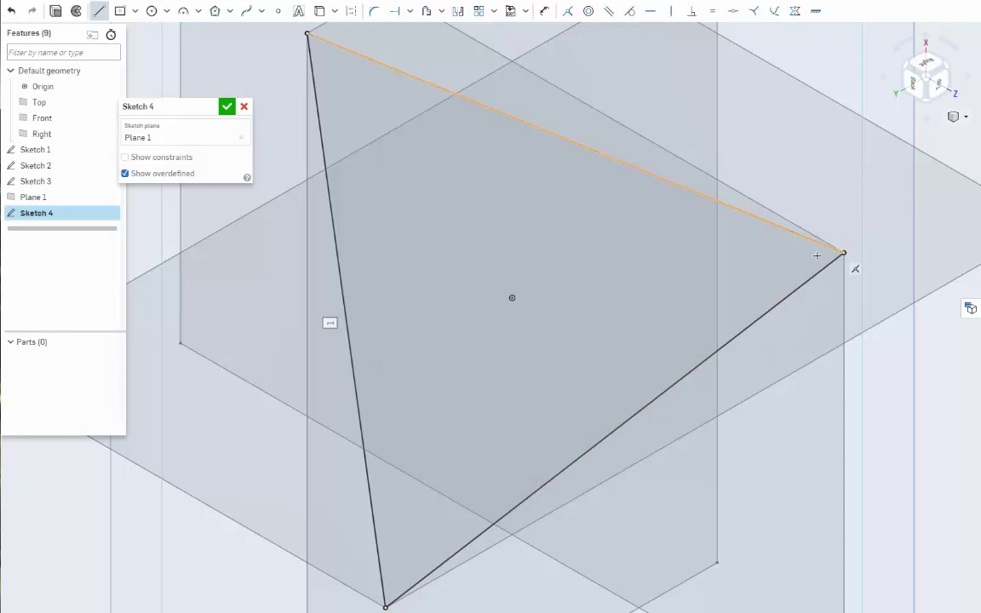
right_click(610, 273)
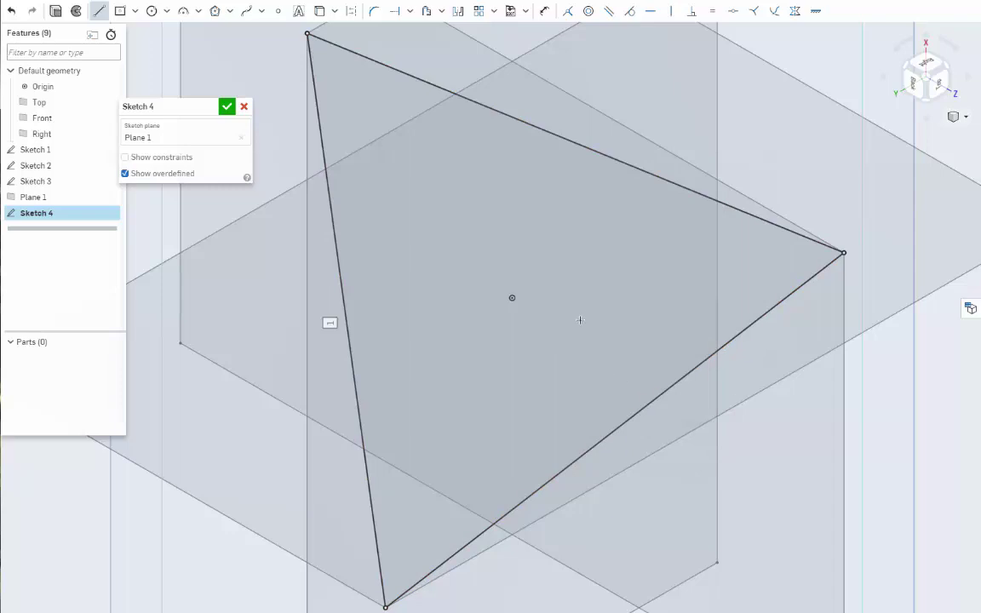
key("Escape")
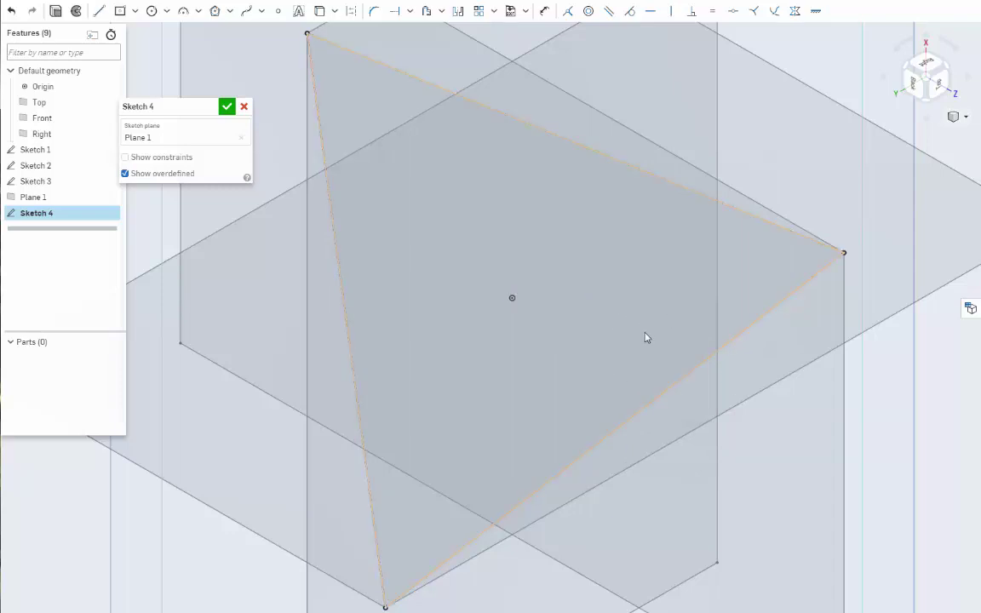
left_click(512, 298)
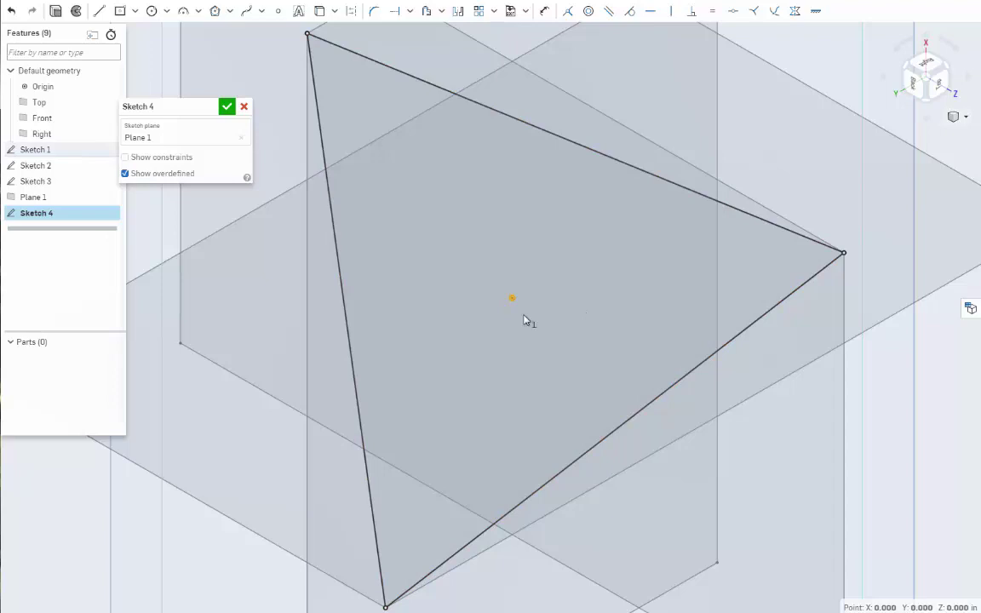
mouse_move(614, 392)
right_mouse_down()
mouse_move(727, 453)
mouse_move(727, 438)
right_mouse_up()
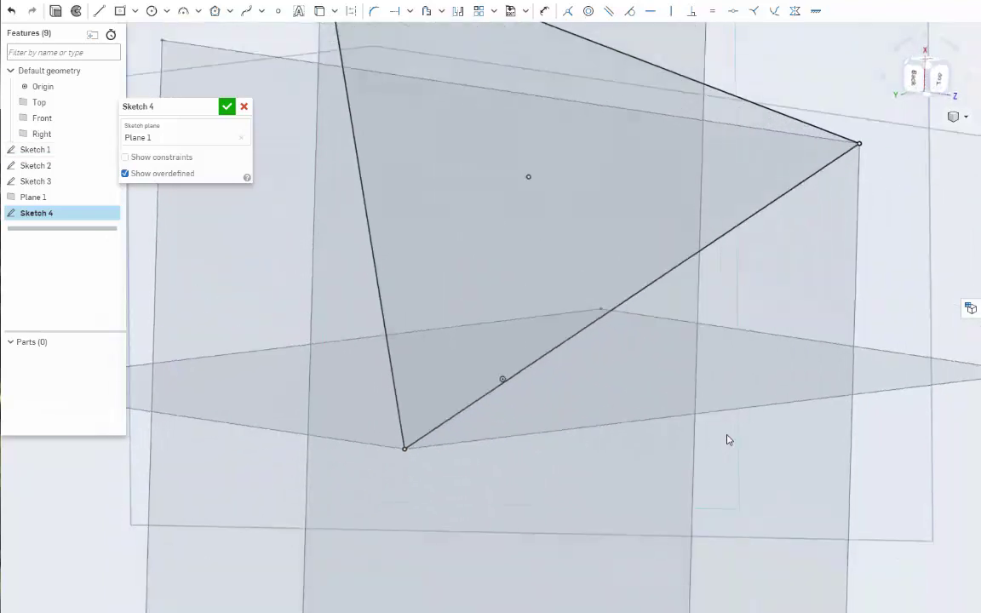
left_click(228, 107)
- Create a three-point plane through the triangle's centre point, the origin and one corner of the triangle
mouse_move(471, 314)
right_mouse_down()
mouse_move(682, 371)
mouse_move(656, 340)
mouse_move(554, 314)
right_mouse_up()
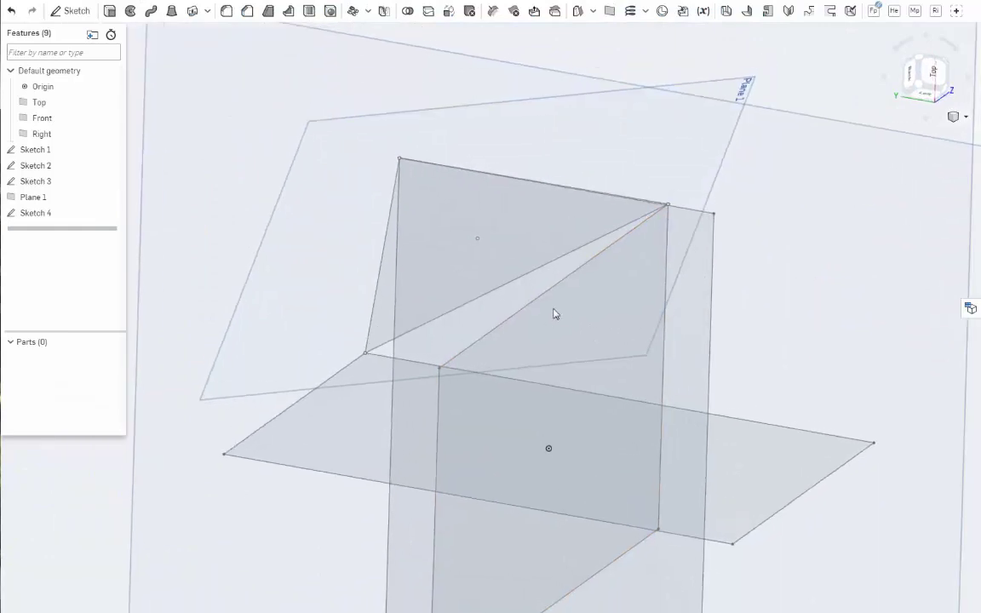
middle_click_drag(553, 309, 468, 282)
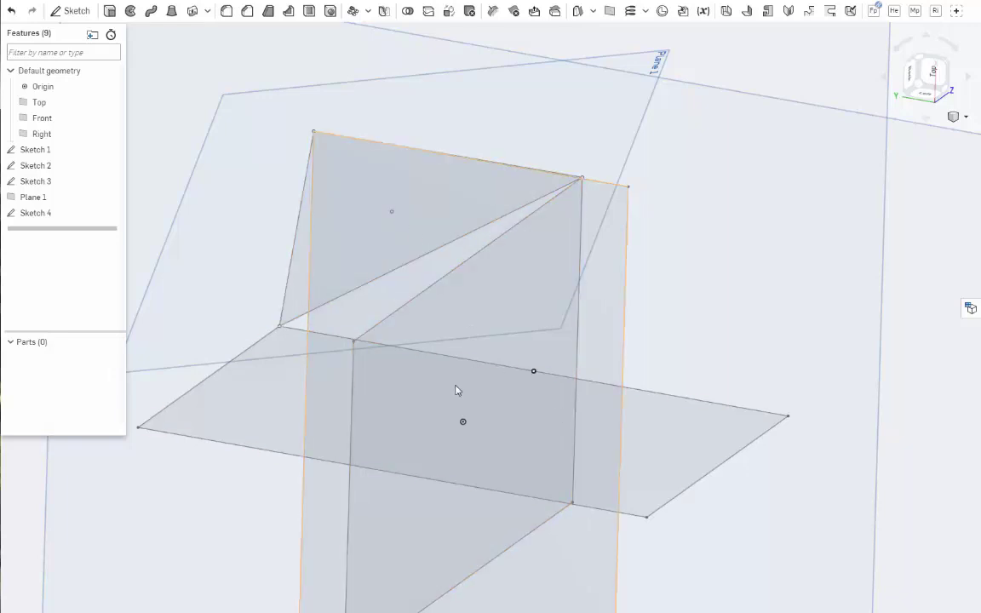
mouse_move(356, 171)
right_mouse_down()
mouse_move(494, 331)
mouse_move(641, 372)
mouse_move(661, 365)
mouse_move(530, 353)
right_mouse_up()
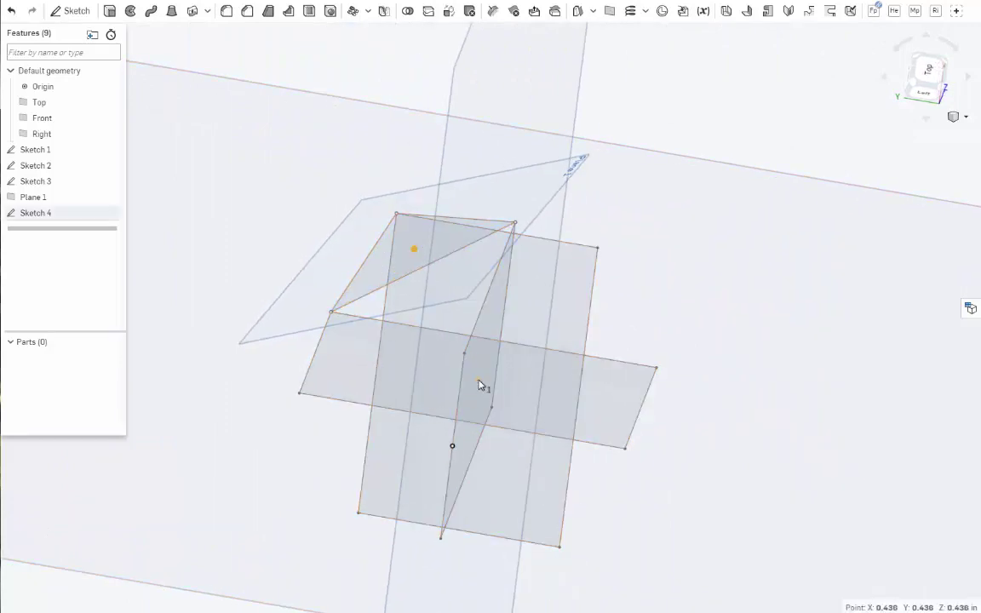
left_click(332, 317)
left_click(332, 314)
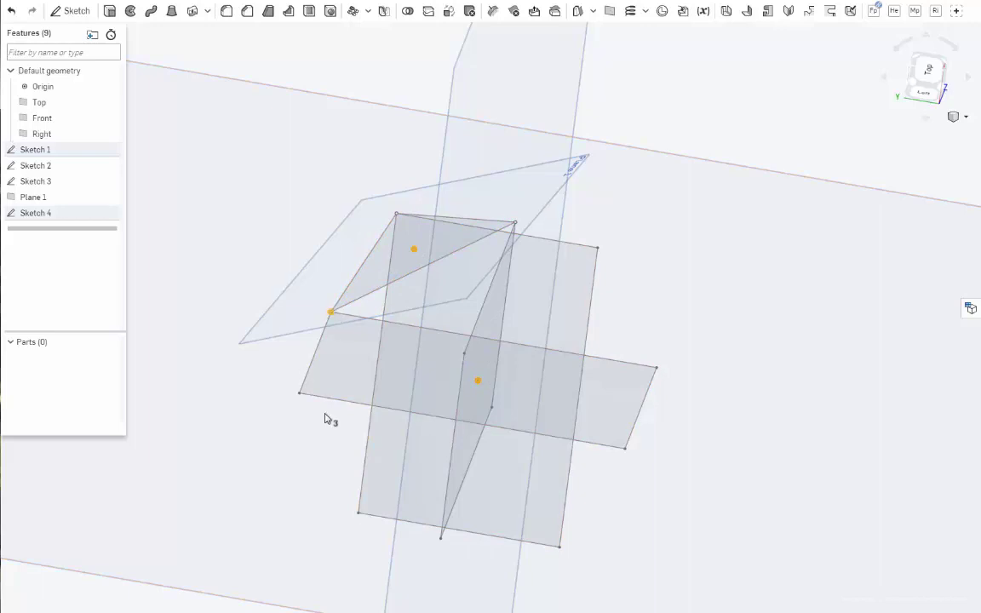
left_click(609, 12)
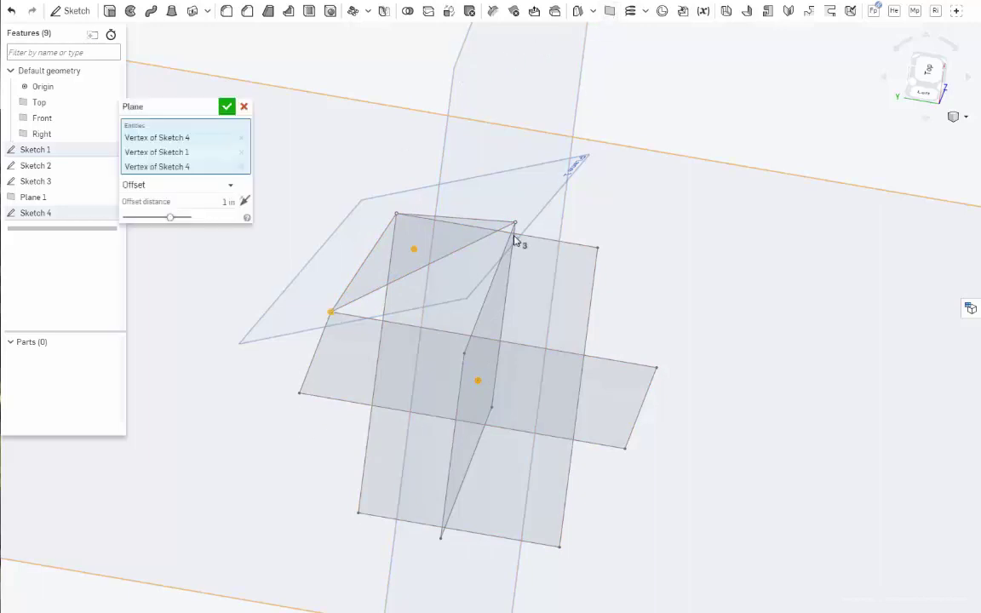
key("Return")
- Start a sketch on Plane 2, project the triangle's centre point, and draw a line from the origin to it
right_click(37, 231)
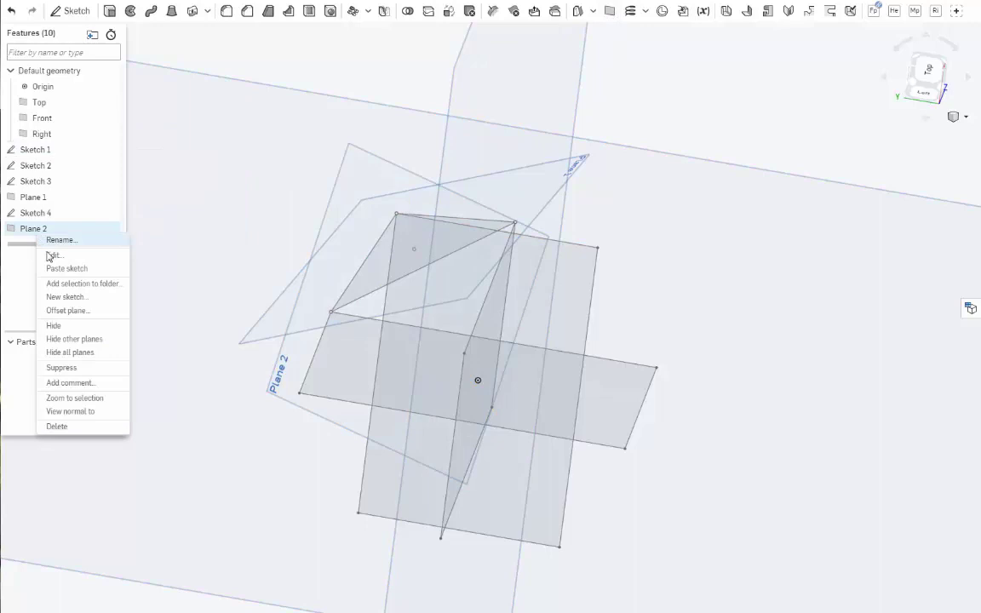
left_click(65, 297)
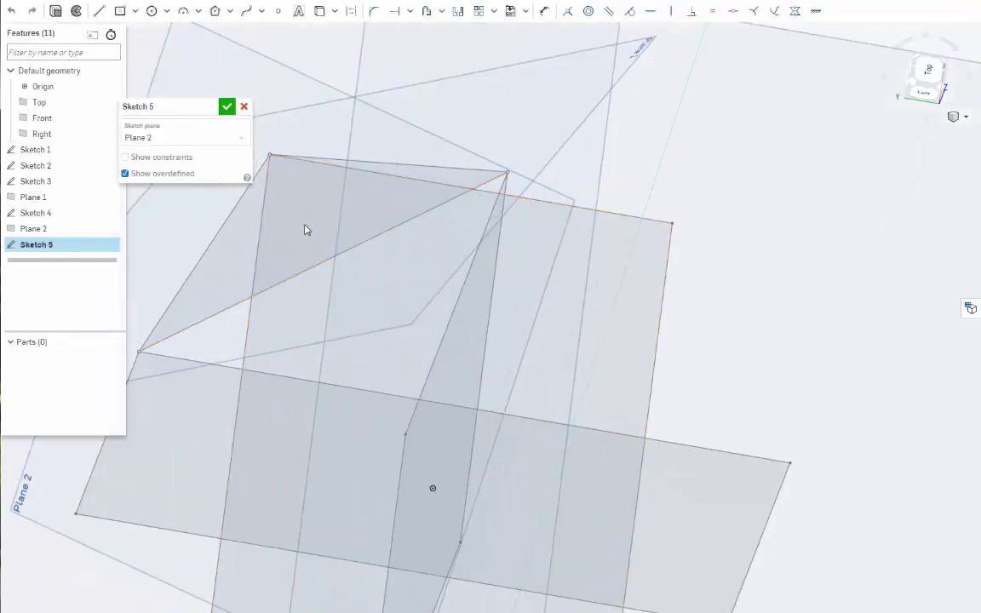
left_click(305, 227)
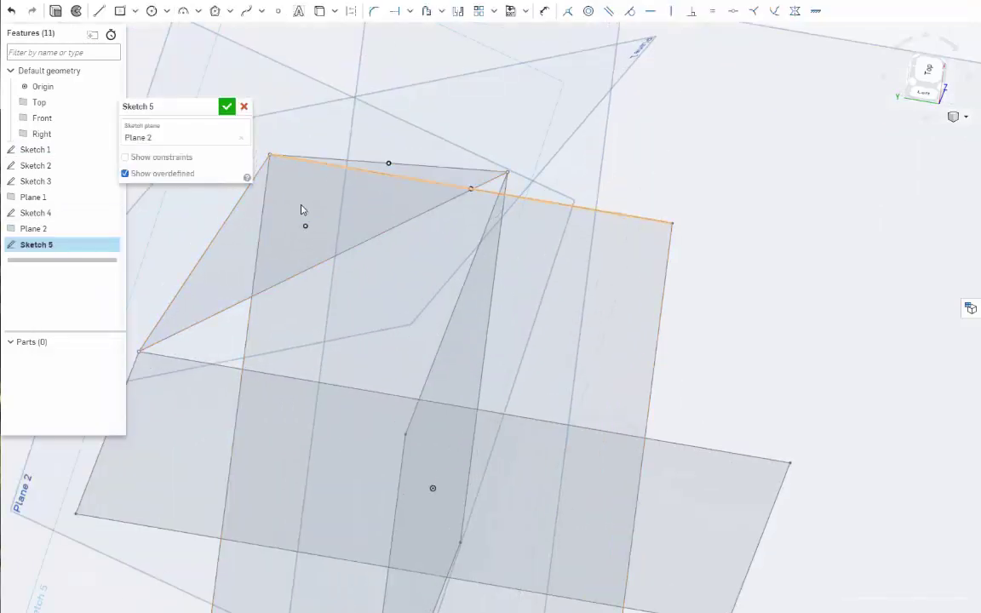
key("l")
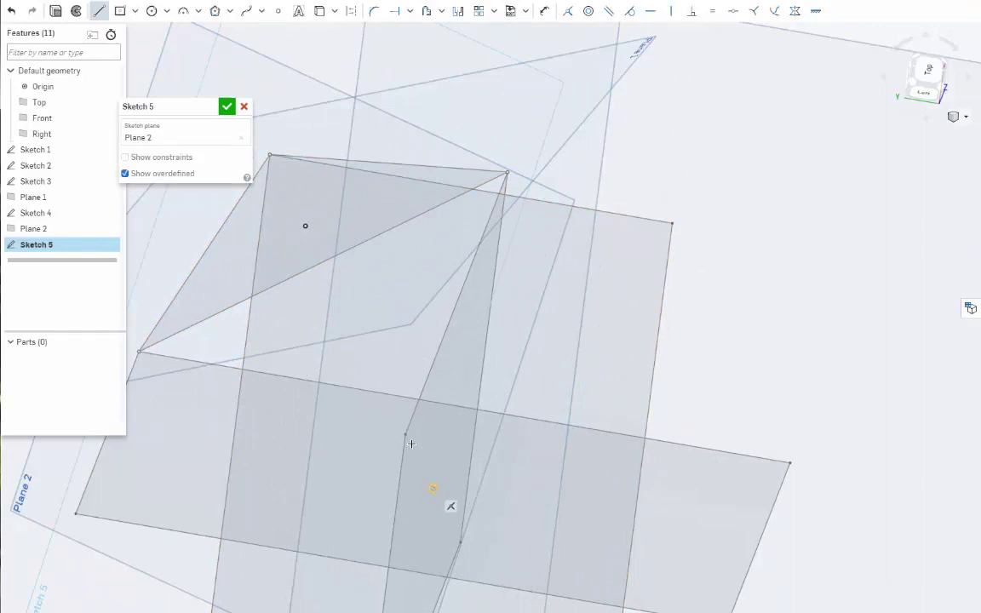
left_click_drag(432, 488, 305, 226)
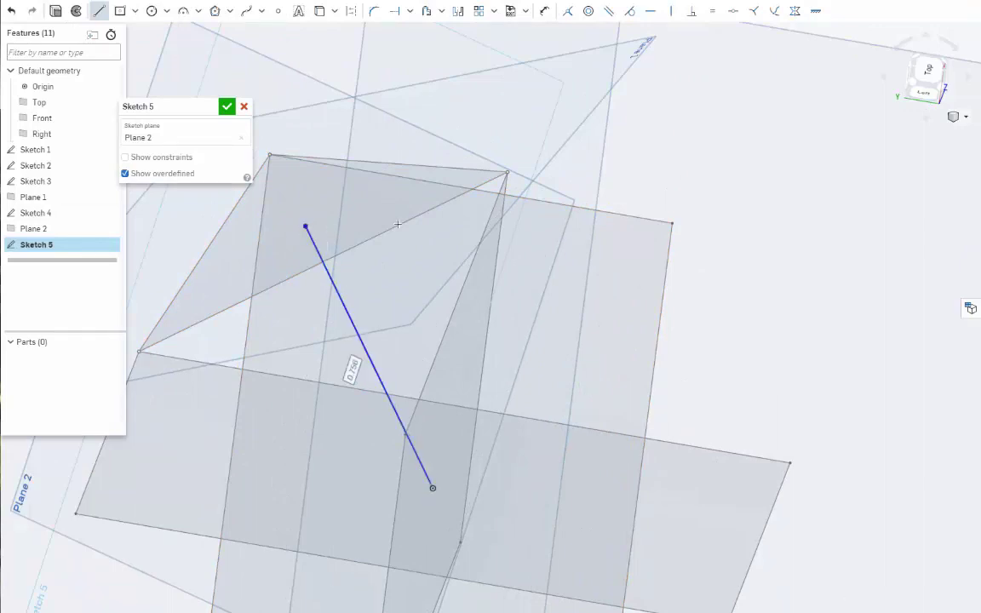
- Extend the line from the origin outward about 0.1 in past the triangle's centre point
middle_click_drag(398, 224, 511, 211)
scroll(485, 235, "up", 1)
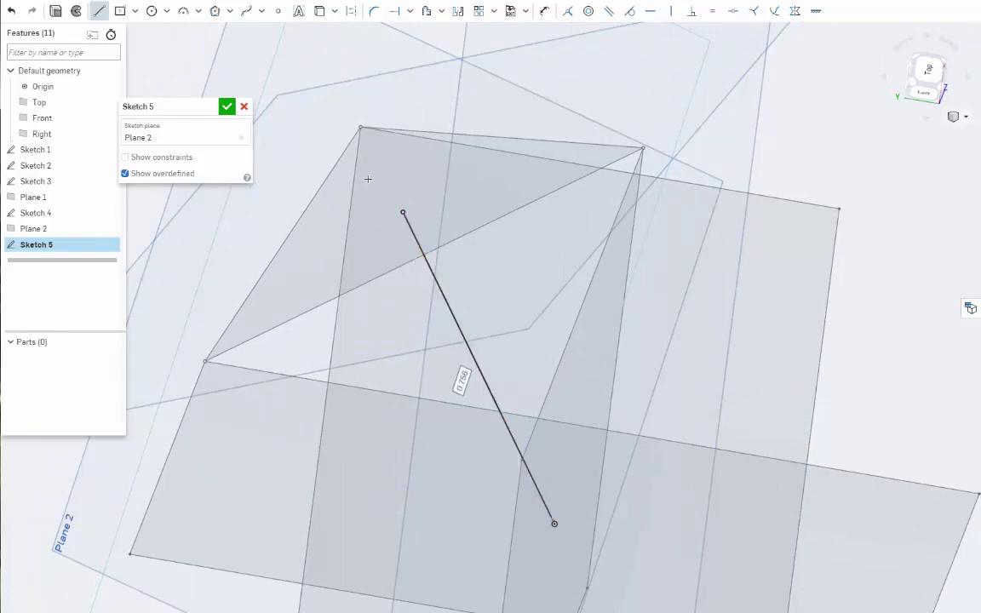
middle_click_drag(516, 267, 471, 260)
scroll(508, 258, "up", 1)
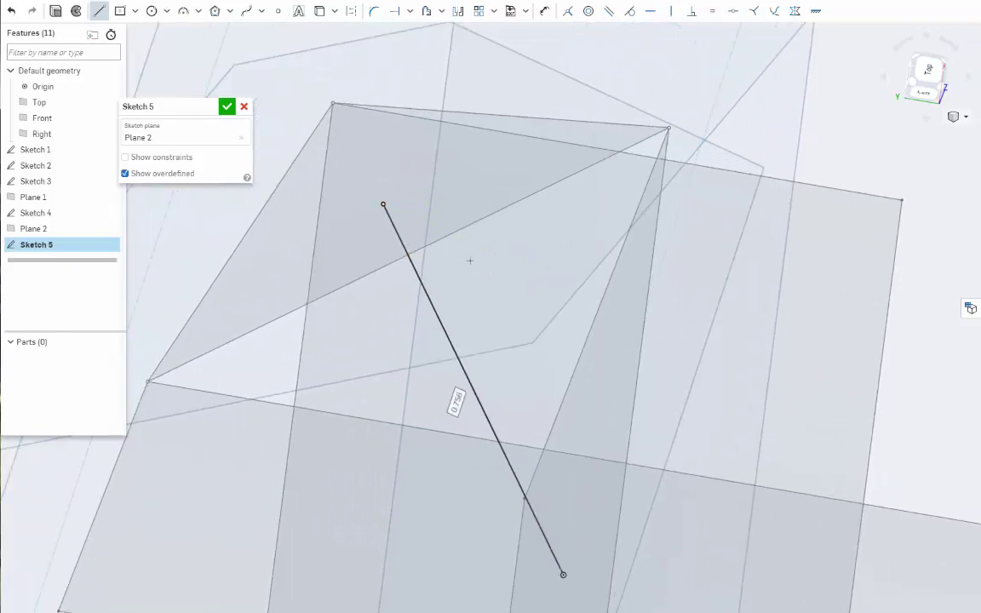
left_click(395, 11)
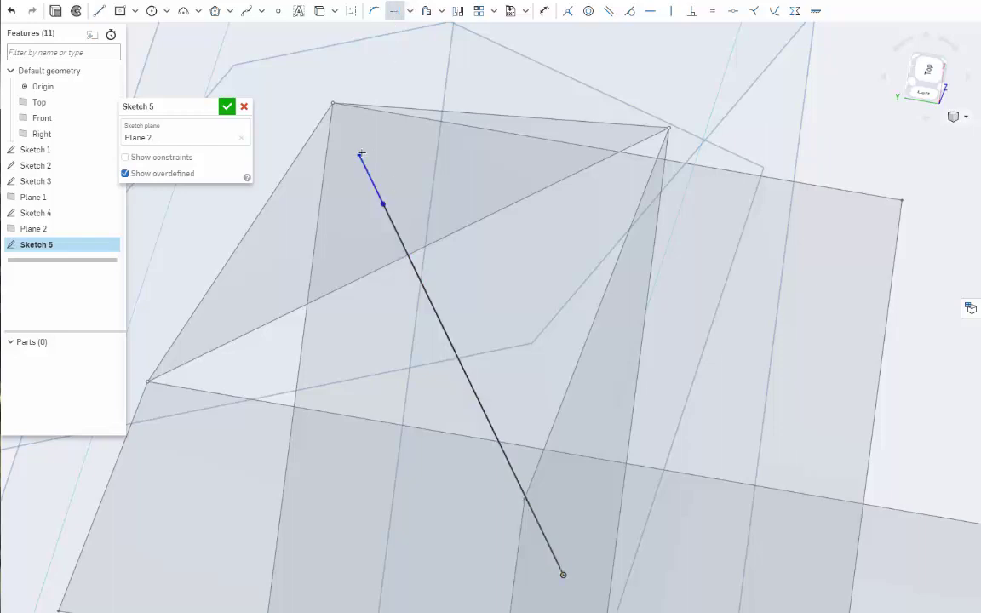
- Set the distance from the origin to the extended line's outer end to 1 in, and finish the sketch
key("u")
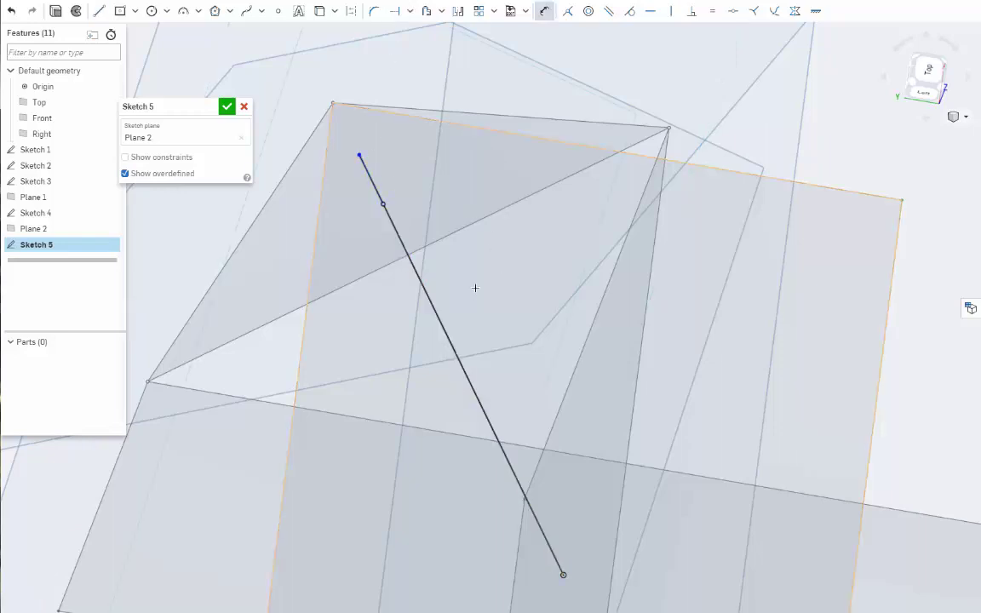
left_click(436, 269)
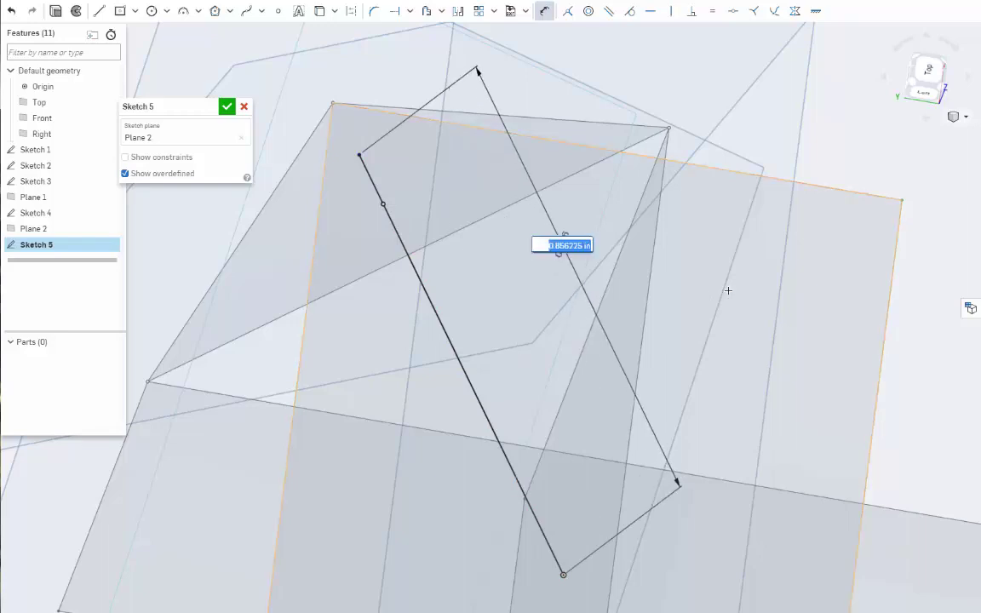
type("1")
key("Return")
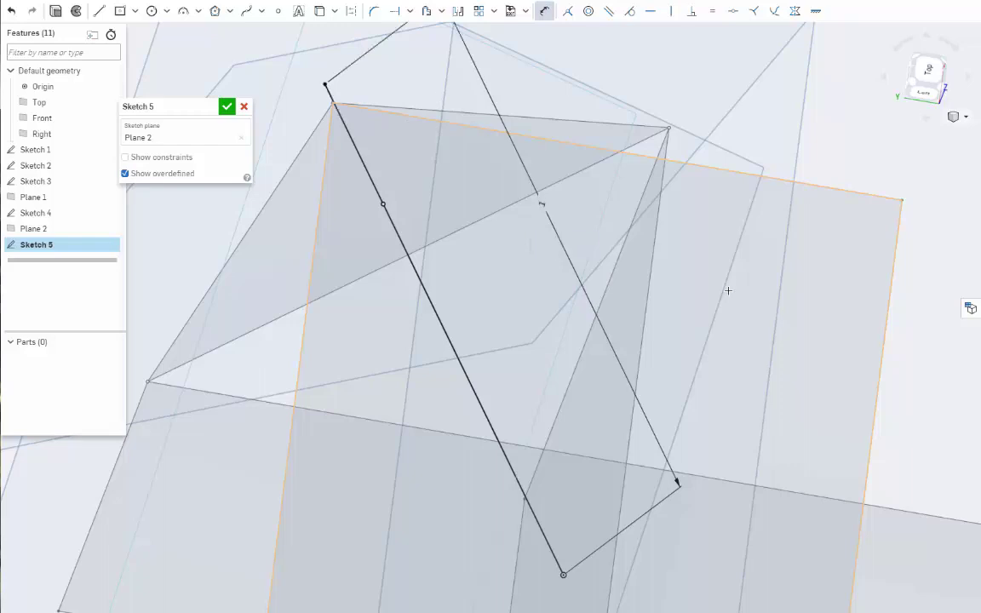
right_click_drag(672, 286, 614, 281)
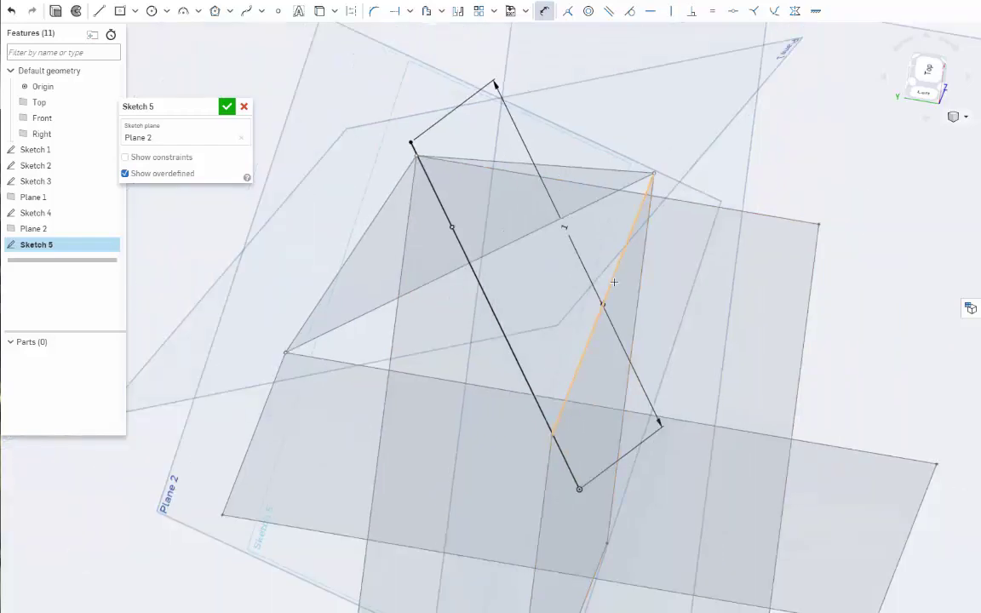
scroll(617, 211, "up", 3)
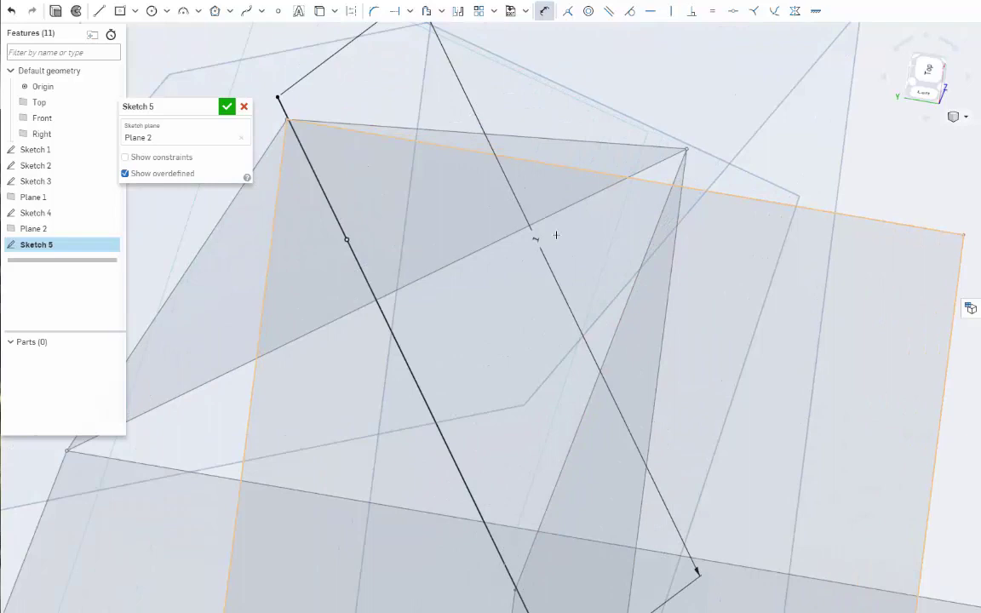
left_click(226, 109)
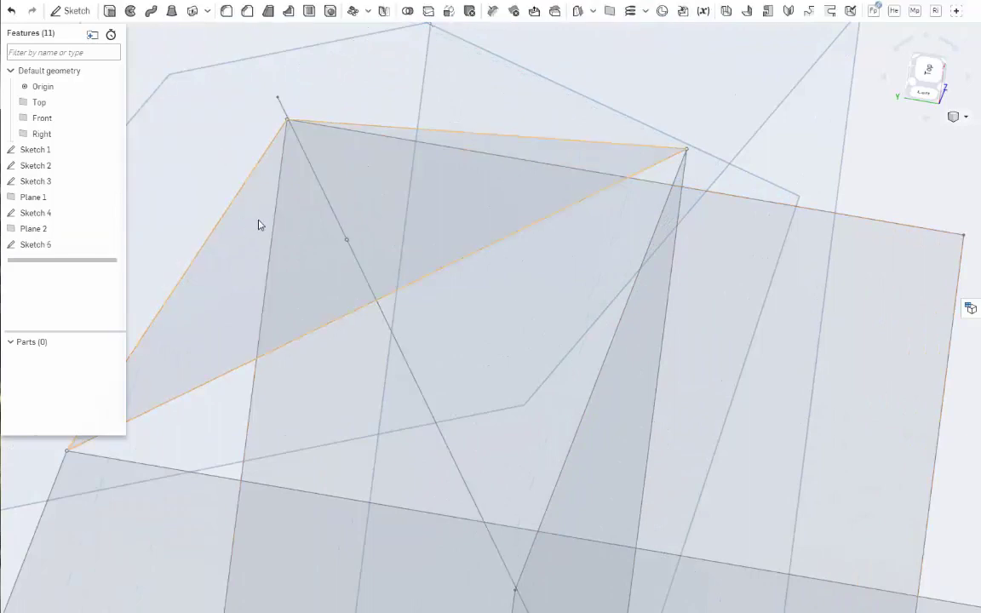
- Loft a solid pyramid from the triangular sketch region to the outer end point of the 1 in line
left_click(250, 232)
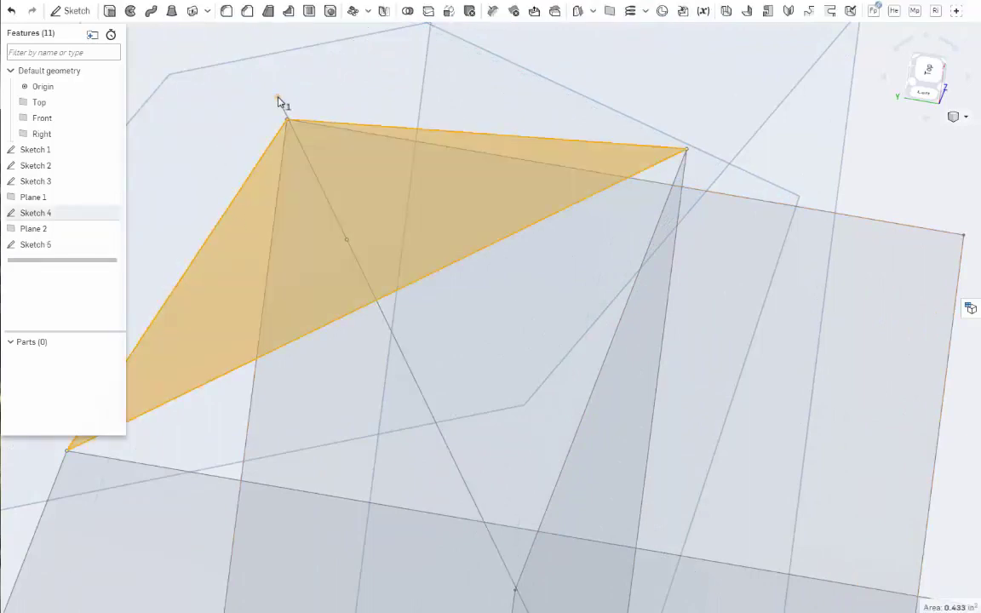
left_click(278, 98)
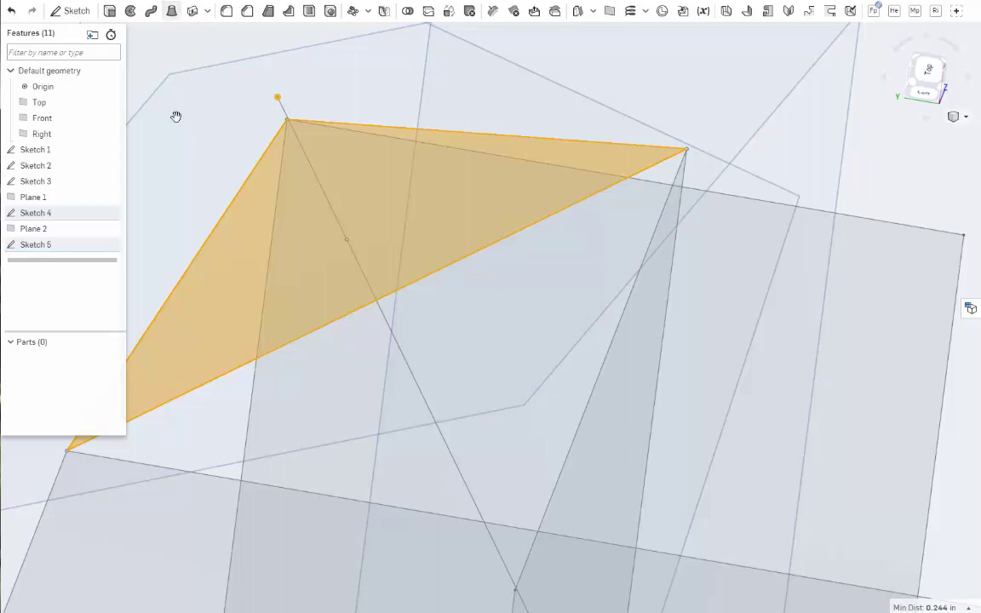
left_click(226, 106)
mouse_move(204, 154)
right_mouse_down()
mouse_move(207, 127)
mouse_move(234, 130)
mouse_move(212, 158)
right_mouse_up()
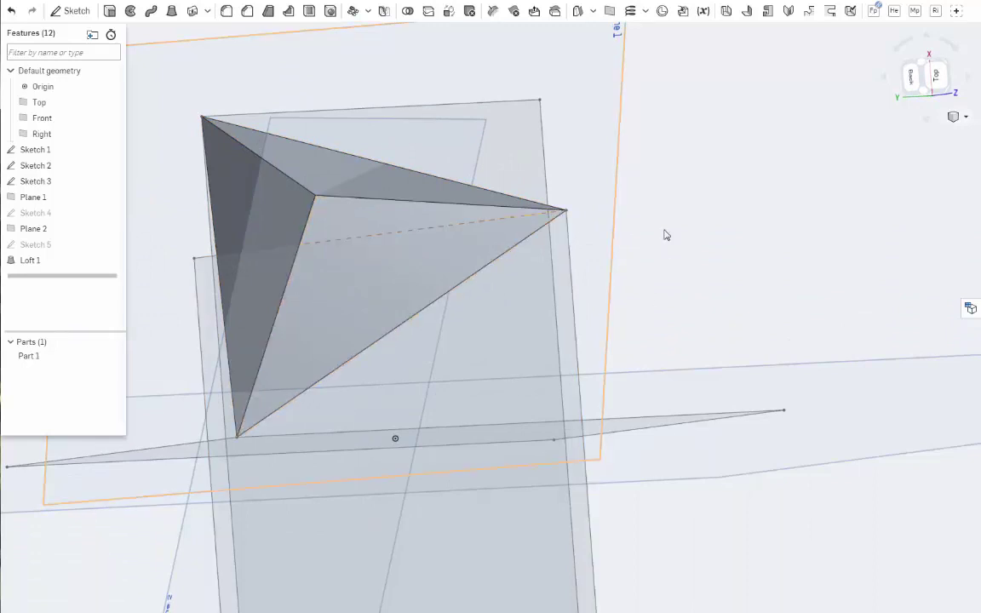
- Start a sketch on the Front plane, project the pyramid's corner vertex lying on that plane, and draw a line from the origin to it
right_click_drag(677, 264, 674, 237)
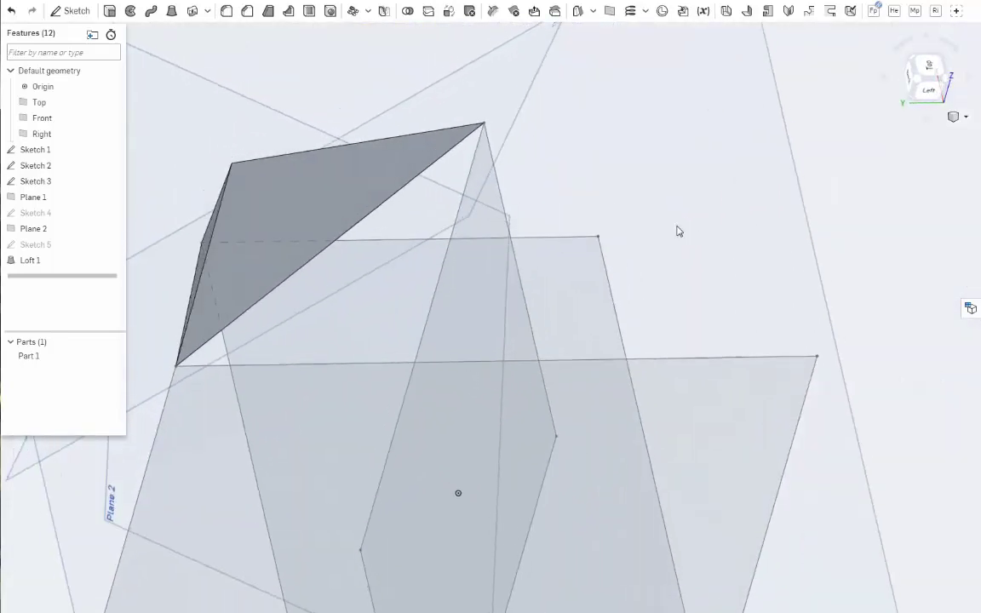
scroll(681, 247, "down", 4)
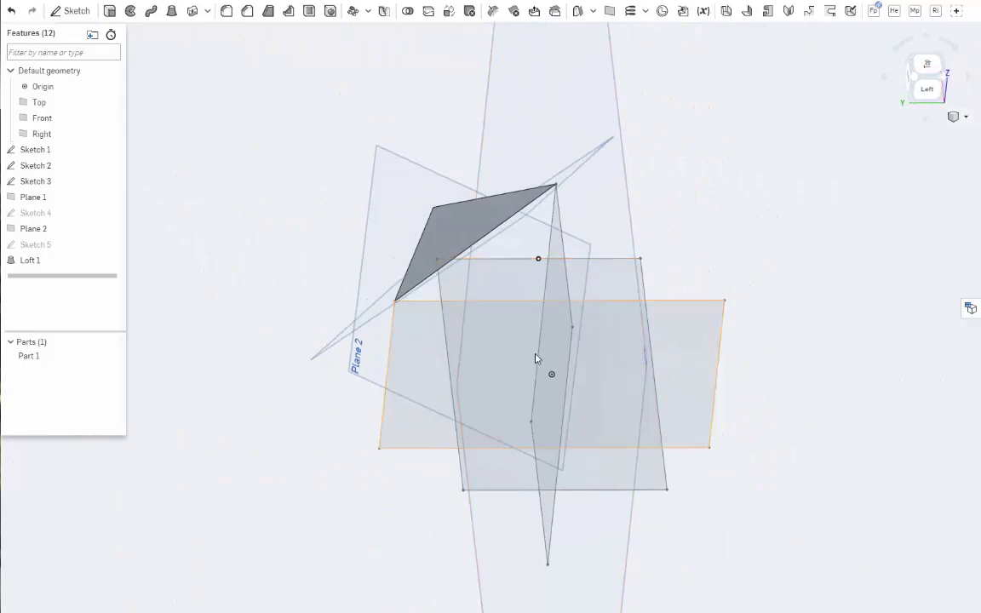
left_click(597, 196)
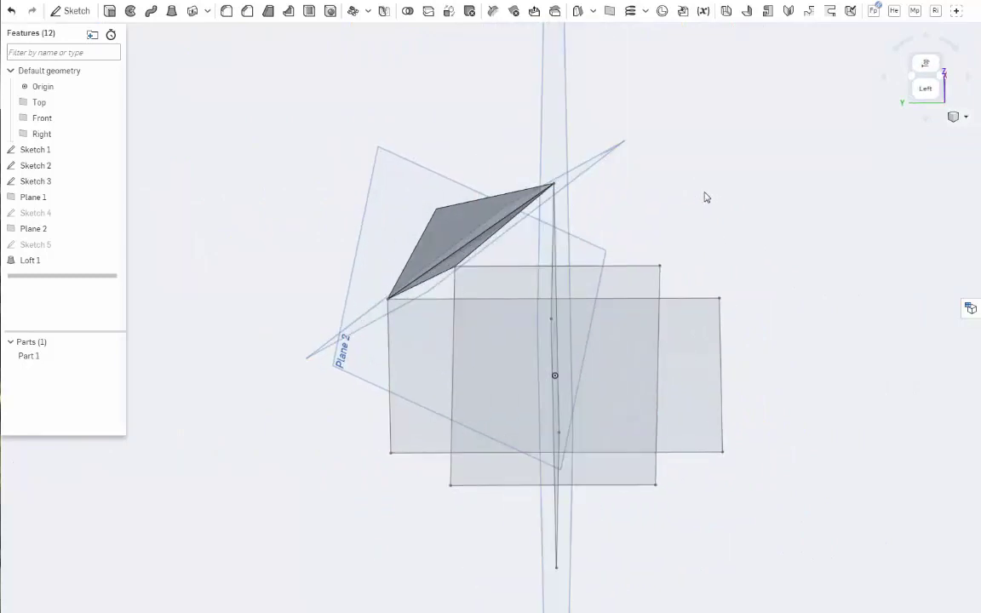
right_click_drag(706, 198, 612, 138)
right_click(596, 118)
left_click(615, 122)
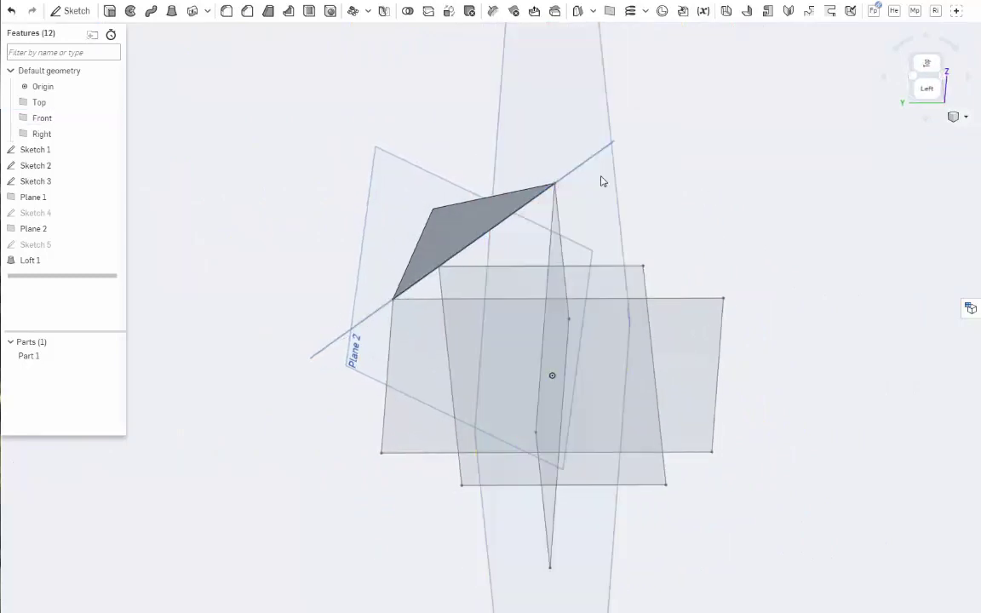
scroll(585, 281, "up", 3)
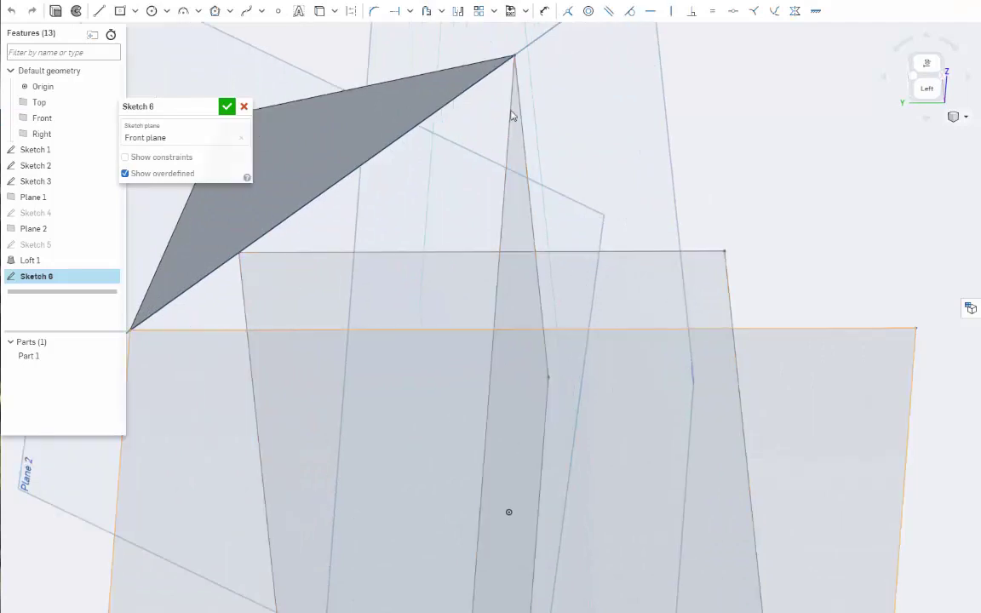
left_click(514, 58)
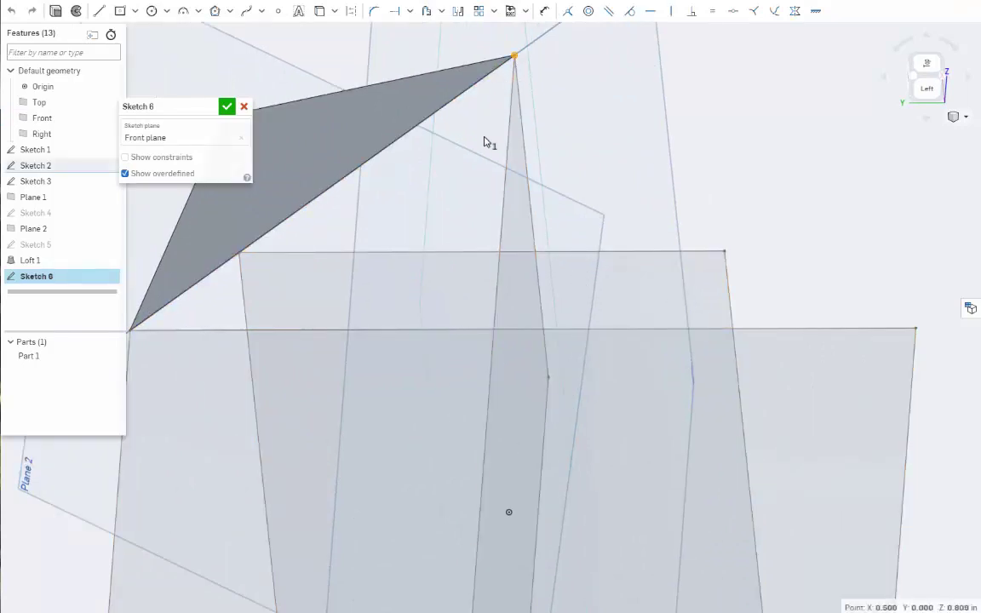
key("l")
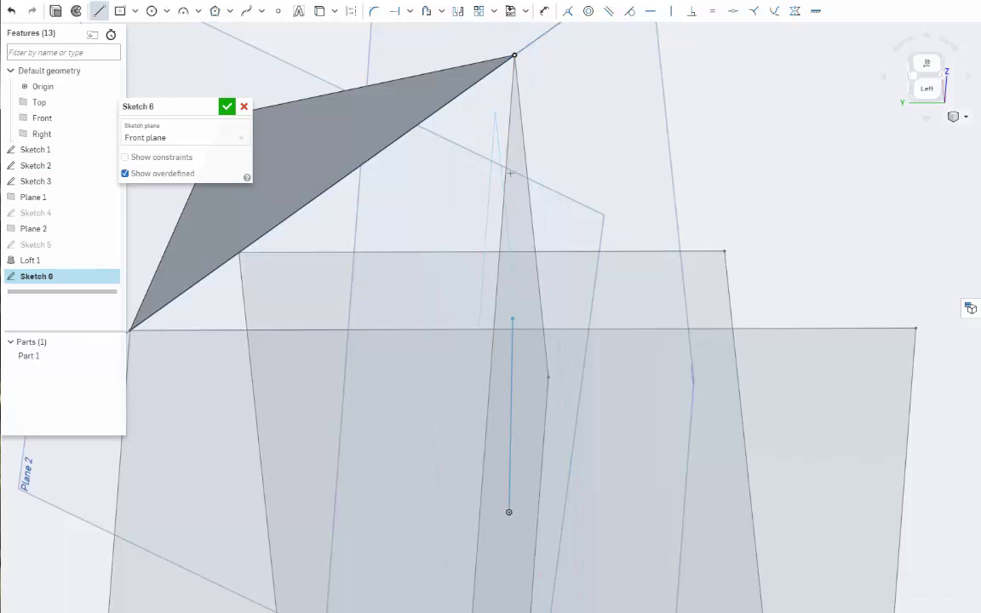
left_click(514, 56)
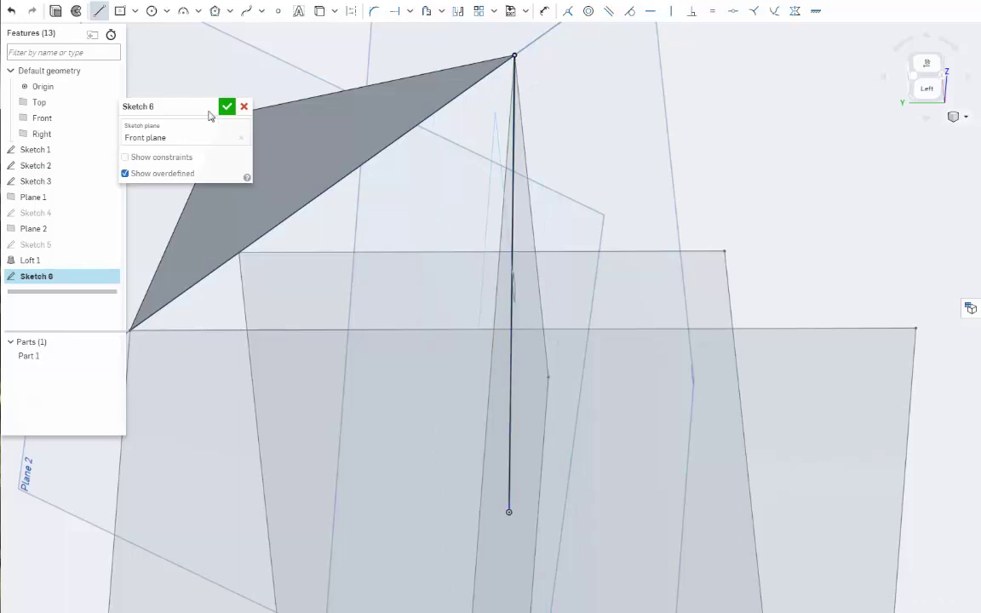
- Name the sketch containing the origin-to-corner line "axis" and finish it
key("s")
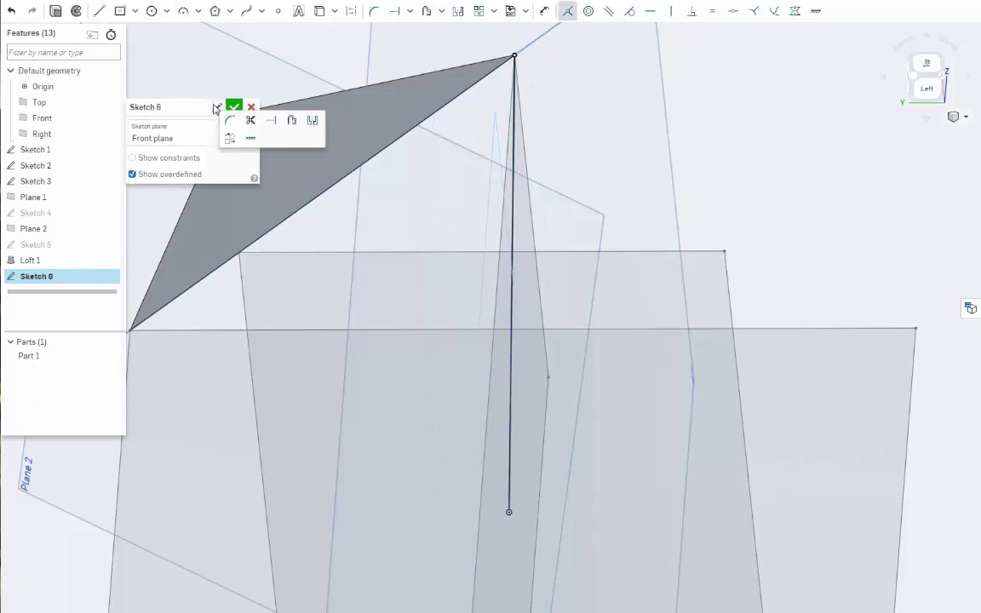
left_click(218, 109)
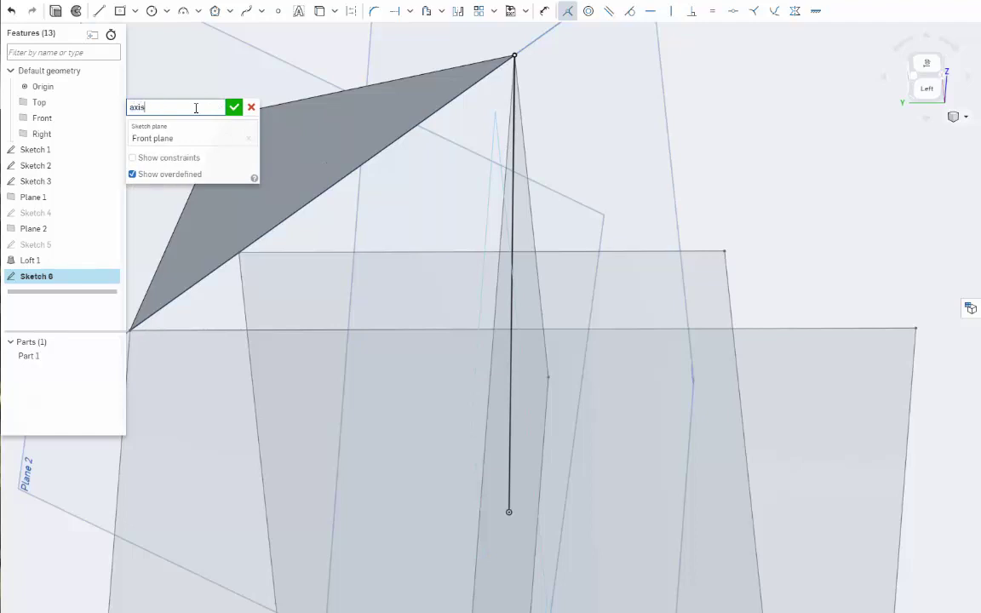
left_click(233, 108)
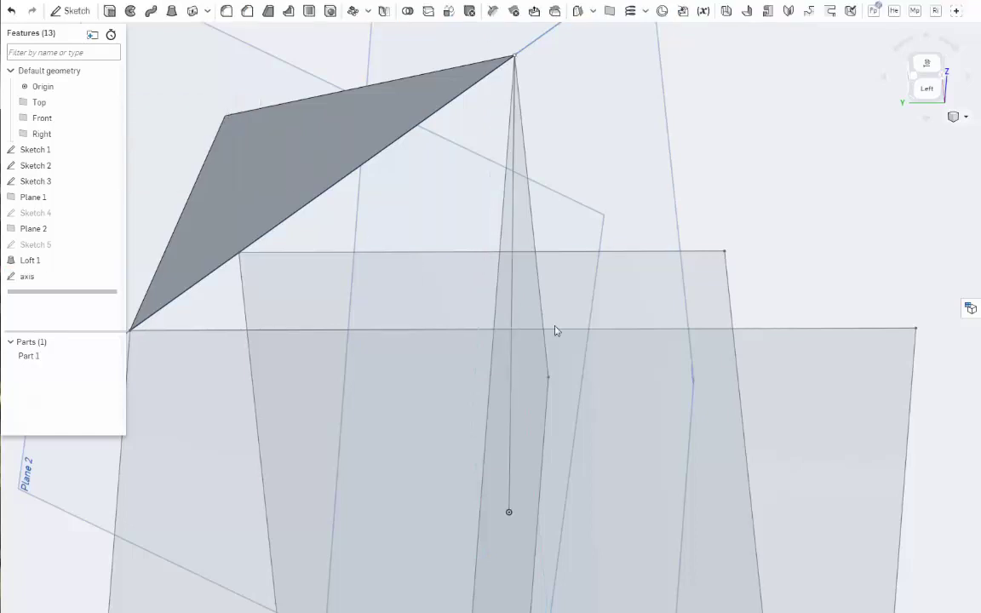
- Show Sketch 5, which holds the 1 in line to the pyramid's tip, and rename it "vertex axis"
left_click(114, 246)
right_click(49, 246)
left_click(59, 254)
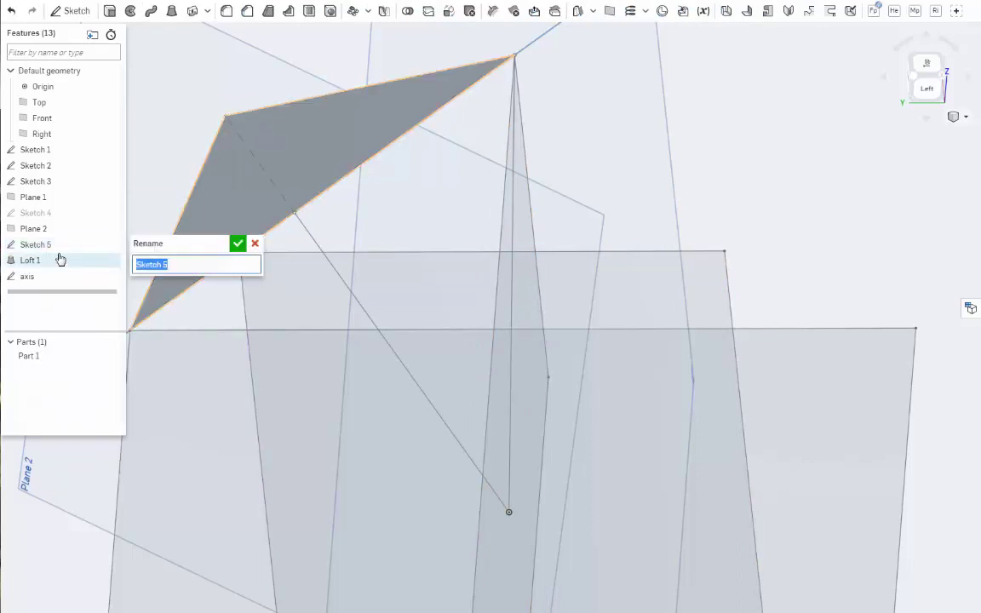
type("vertex axis")
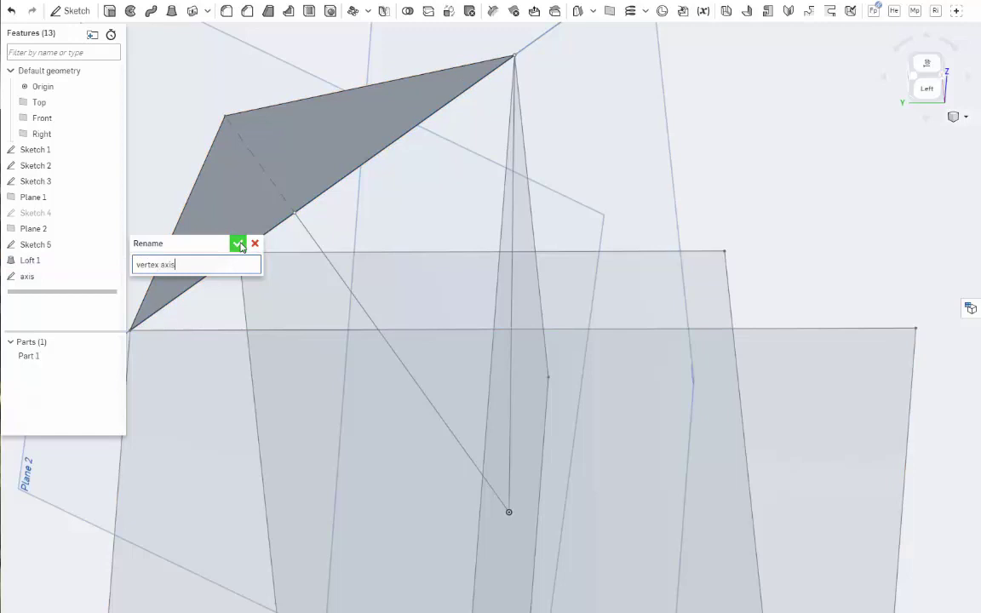
left_click(239, 245)
- Create a circular part pattern of the lofted pyramid with 5 instances around the line of the axis sketch
scroll(344, 335, "down", 4)
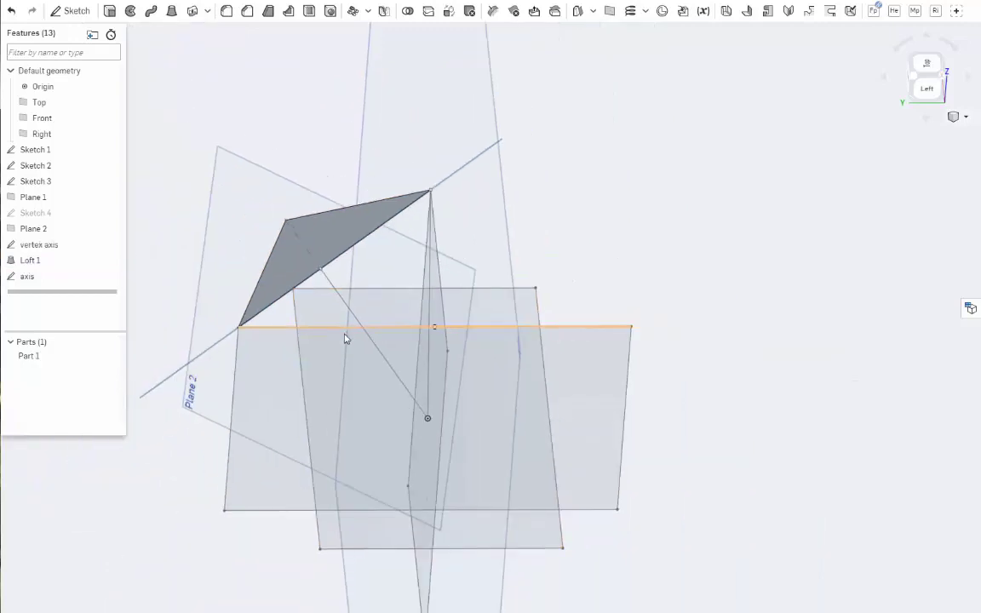
mouse_move(369, 350)
right_mouse_down()
mouse_move(410, 346)
mouse_move(414, 362)
mouse_move(363, 333)
right_mouse_up()
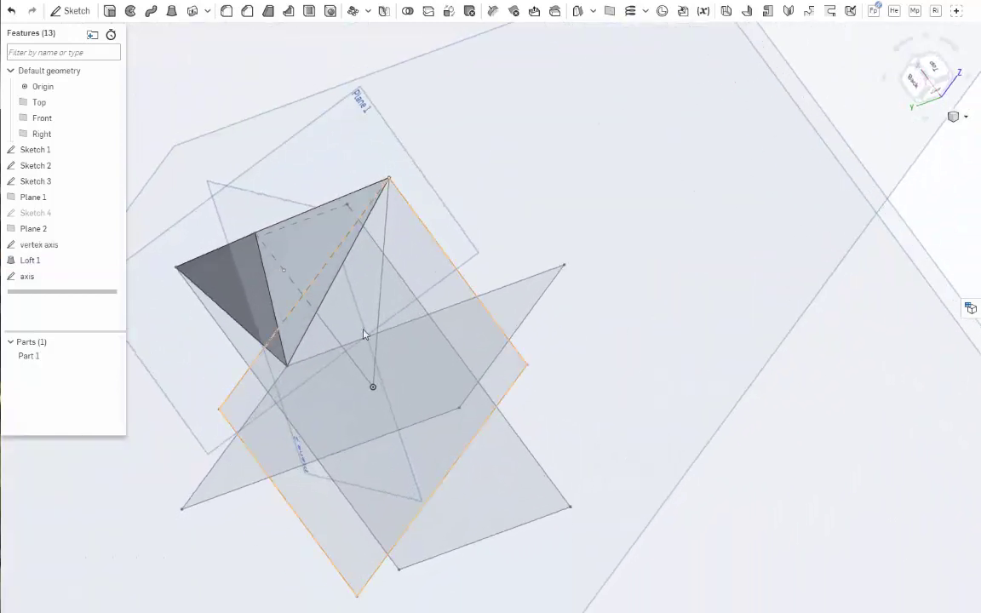
left_click(291, 234)
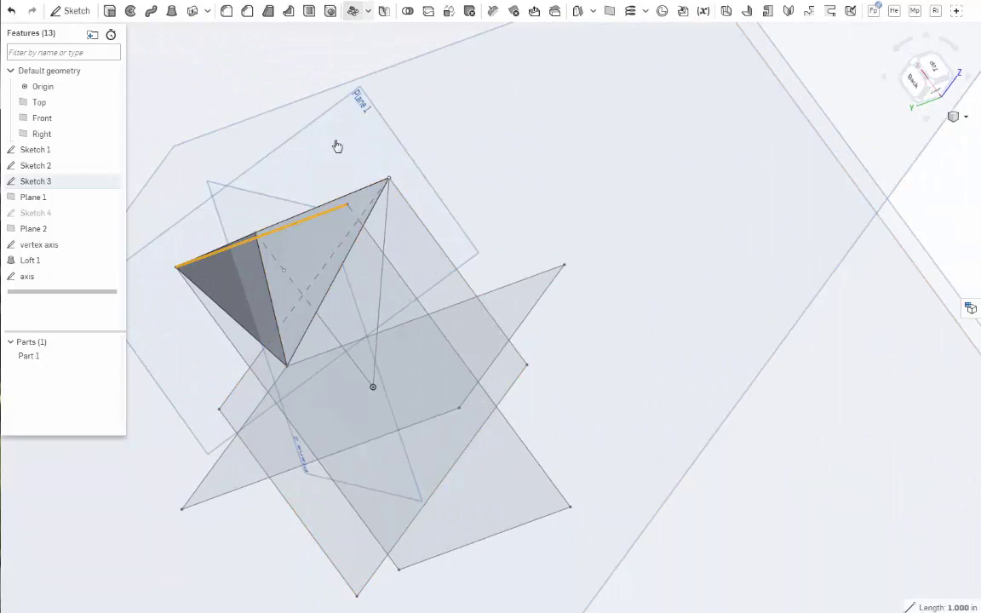
left_click(353, 10)
left_click(291, 218)
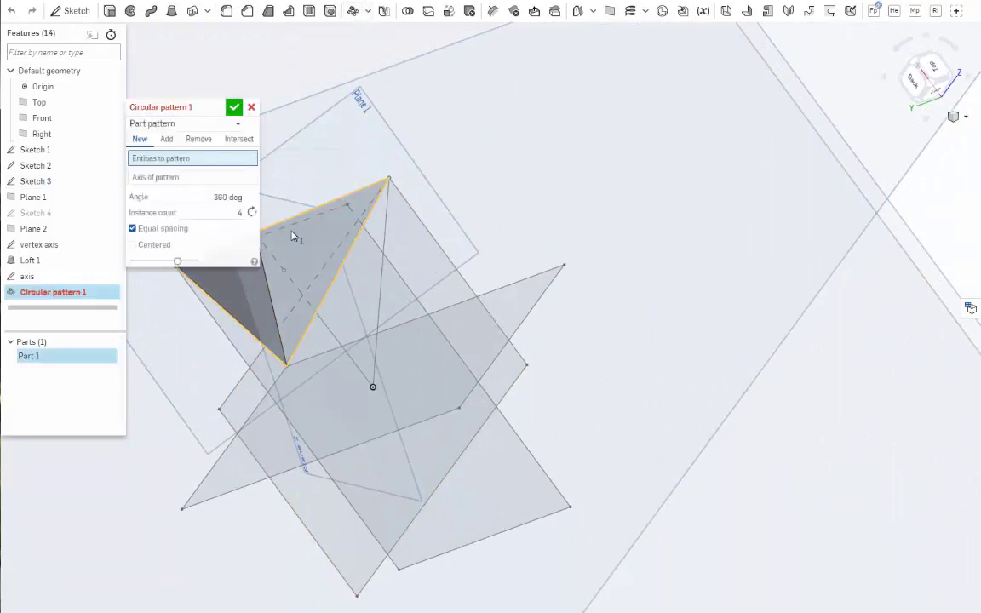
left_click(176, 188)
left_click(383, 239)
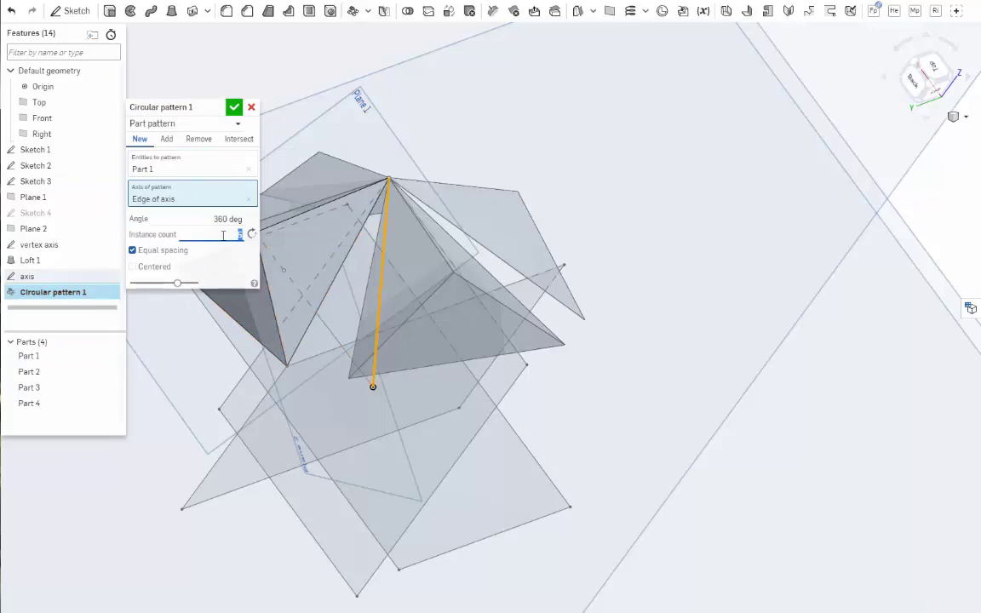
type("5")
left_click(234, 107)
- Create a plane through the outer tips of three of the patterned pyramids
right_click_drag(539, 184, 552, 261)
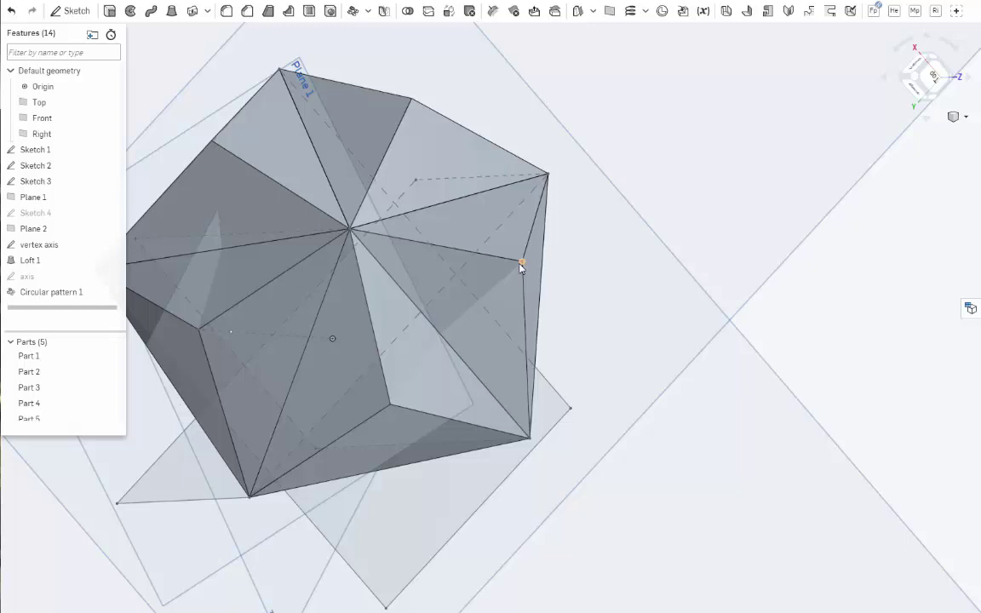
left_click(522, 264)
left_click(412, 101)
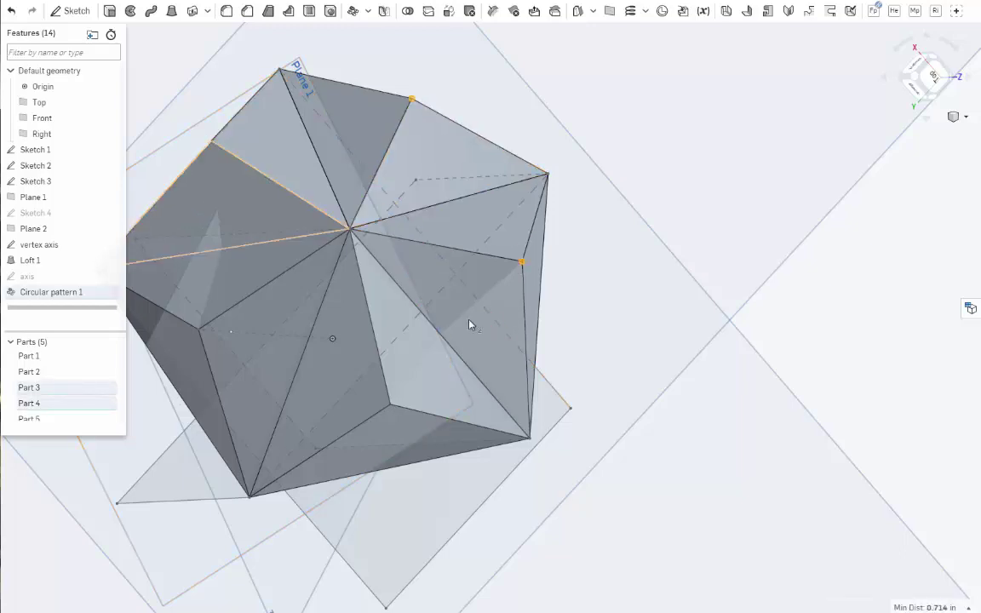
right_click_drag(635, 340, 667, 298)
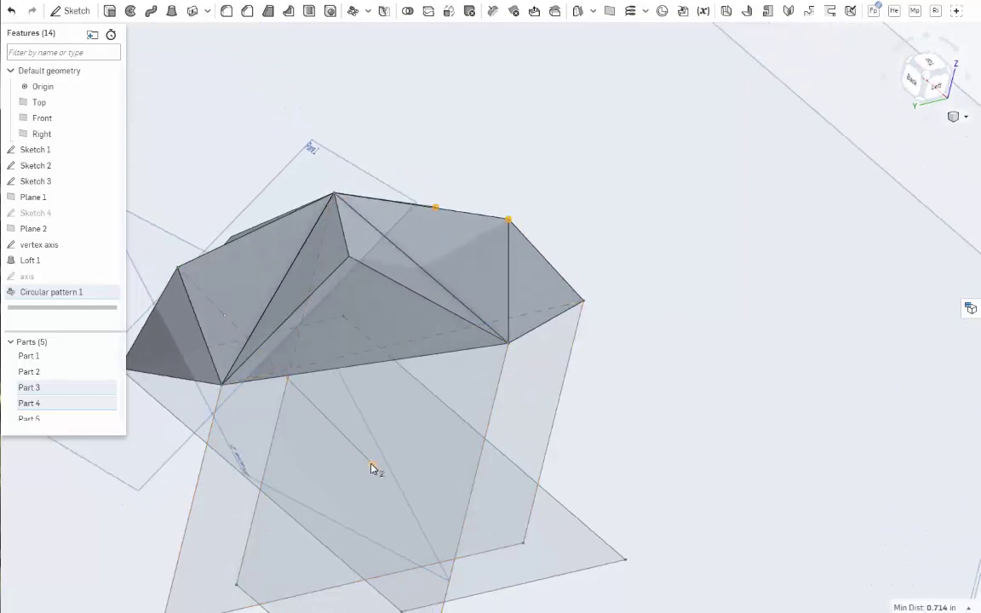
left_click(372, 467)
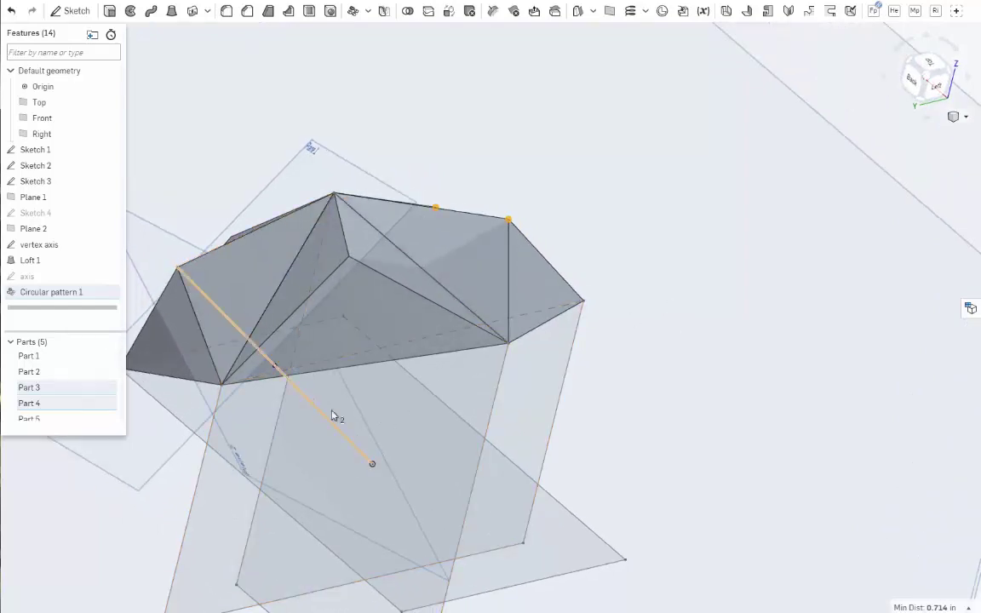
right_click_drag(332, 416, 207, 191)
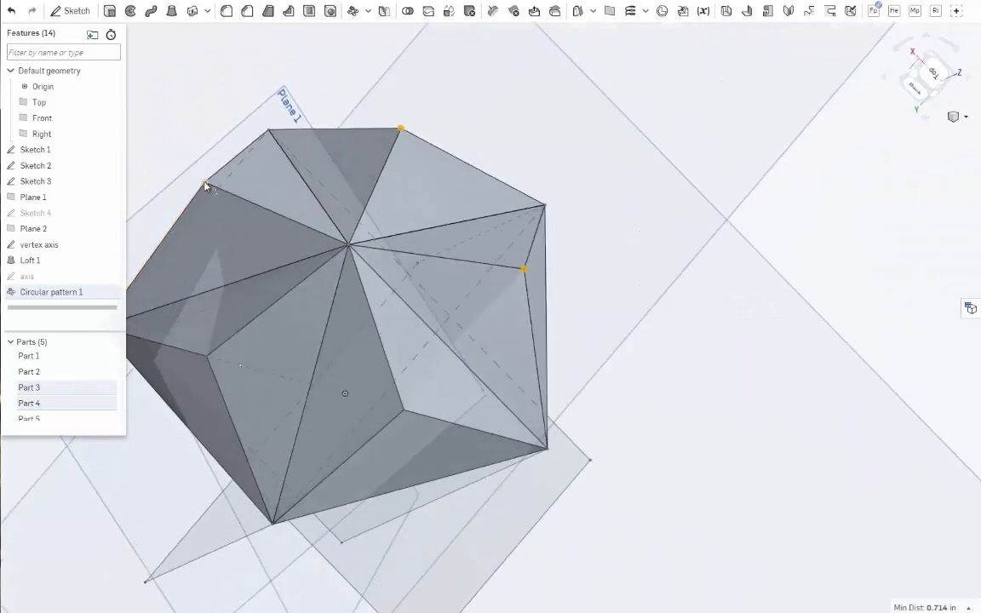
left_click(205, 184)
key("p")
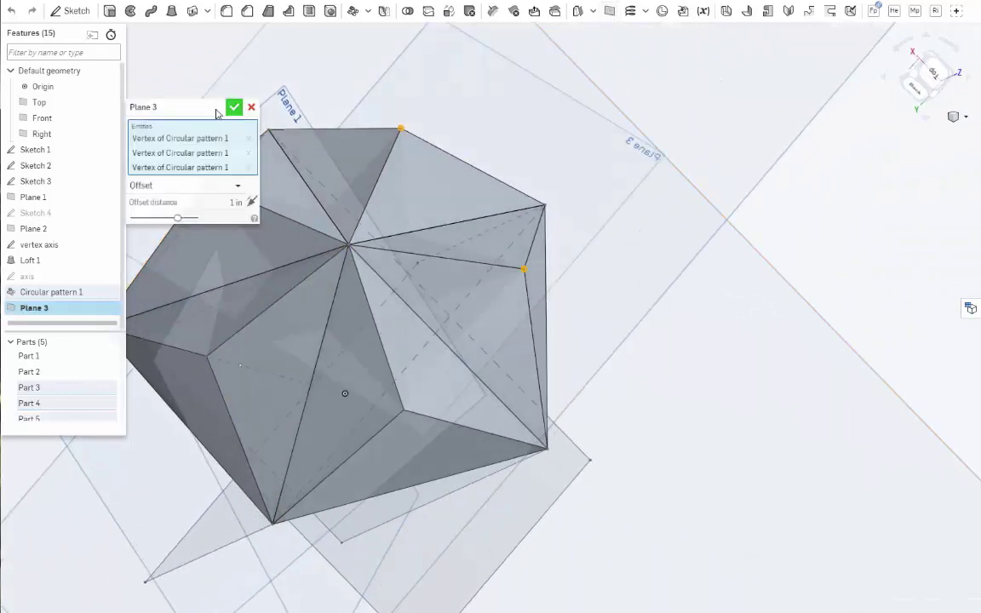
left_click(234, 105)
- Start a sketch on Plane 3 and project the outer tips of all five pyramids into it
right_click(53, 307)
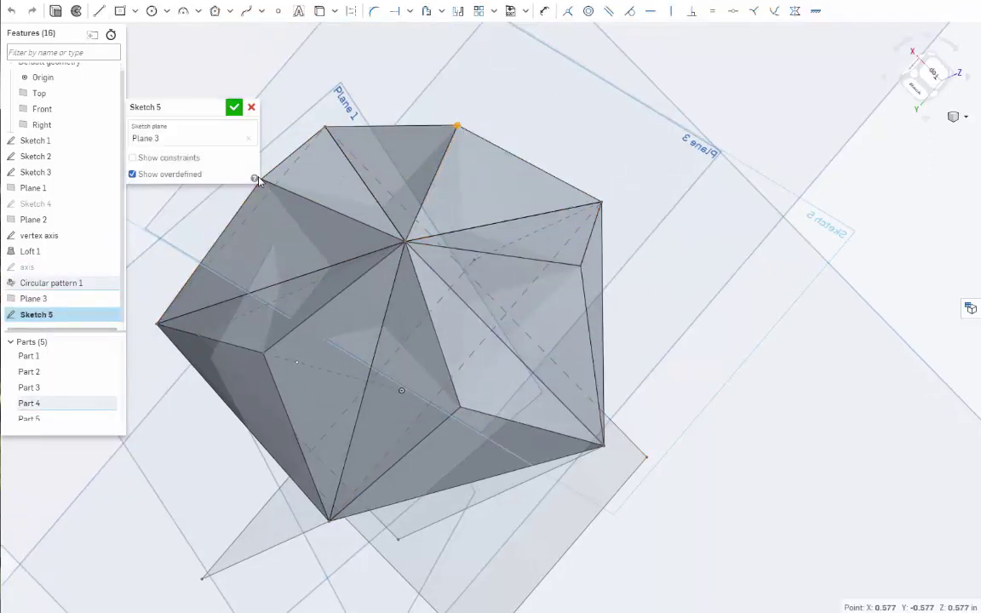
right_click_drag(384, 240, 376, 267)
middle_click_drag(376, 268, 450, 288)
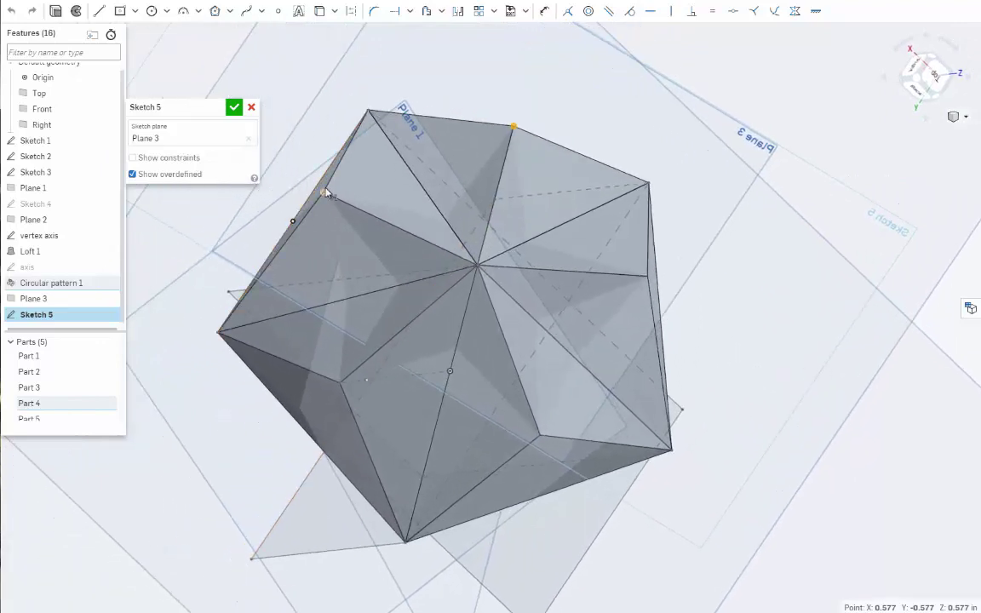
left_click(341, 384)
left_click(540, 435)
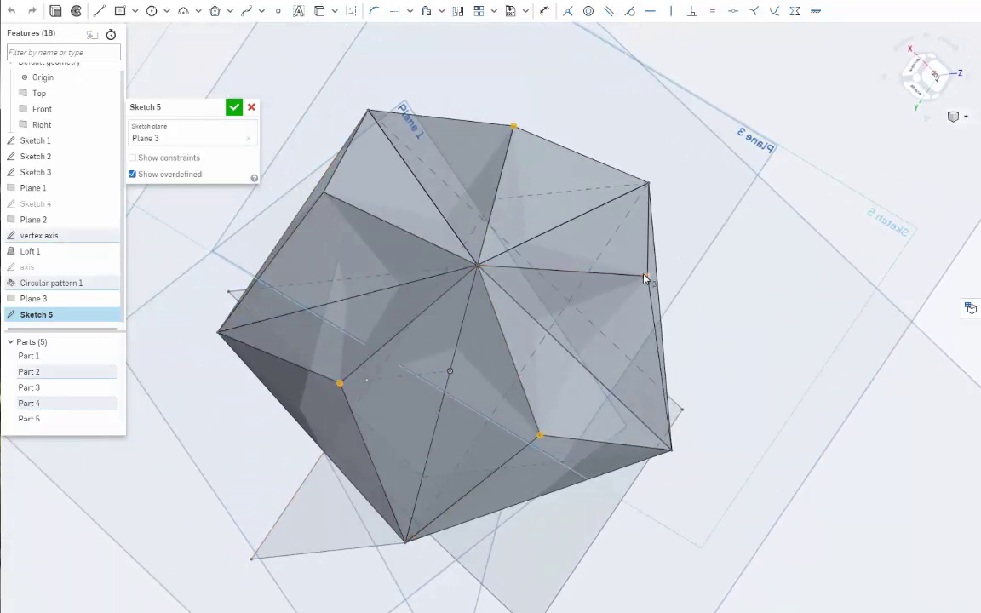
left_click(647, 276)
key("u")
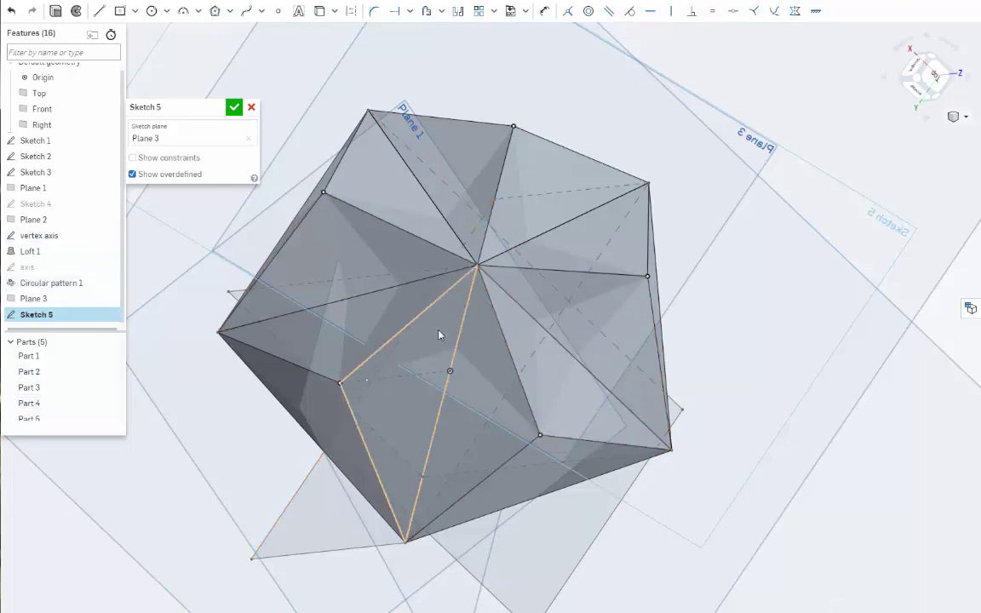
- Draw a closed pentagon of lines connecting the five projected pyramid tips, and finish the sketch
key("l")
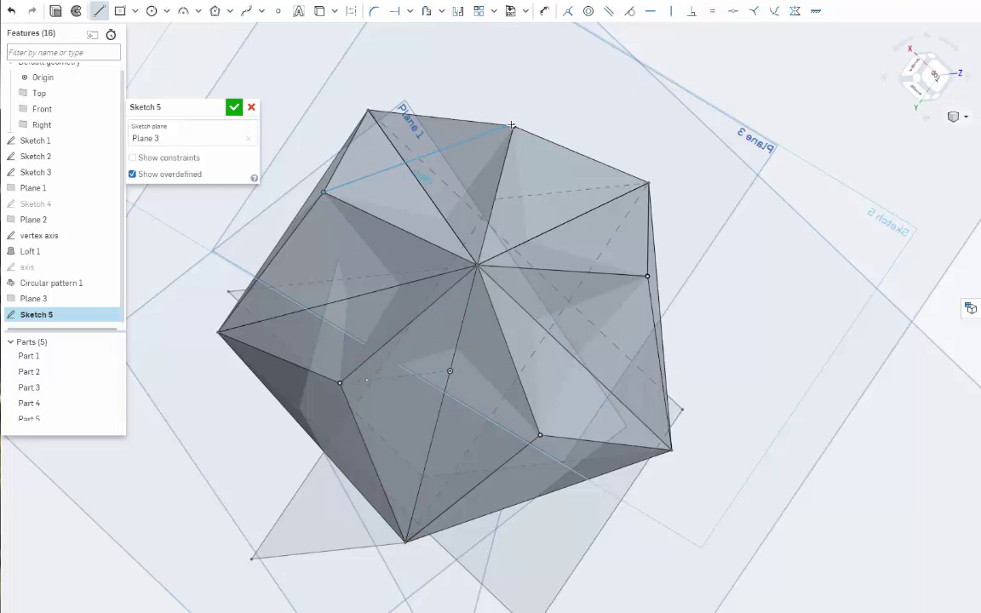
left_click(513, 126)
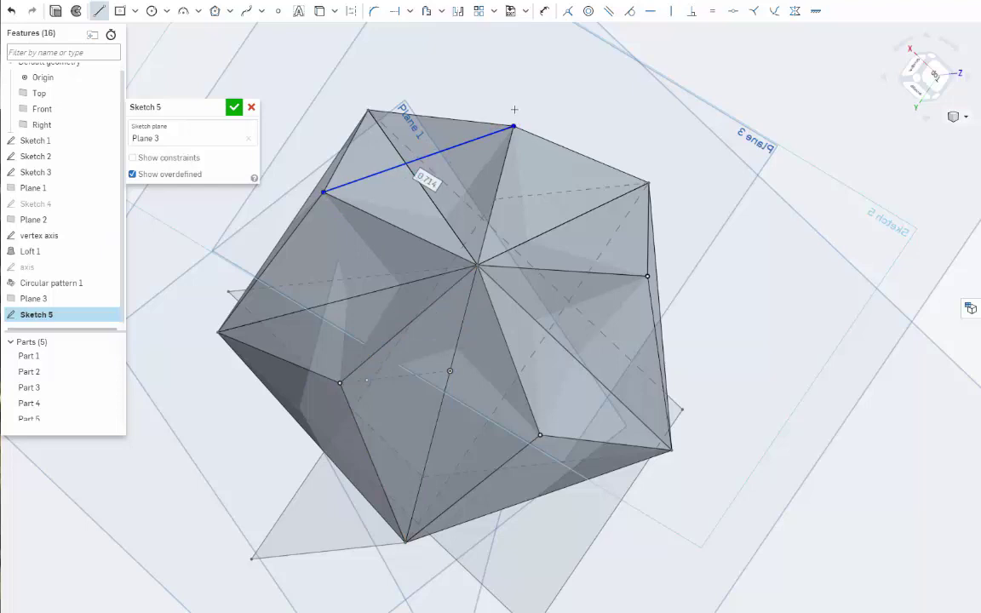
left_click(647, 277)
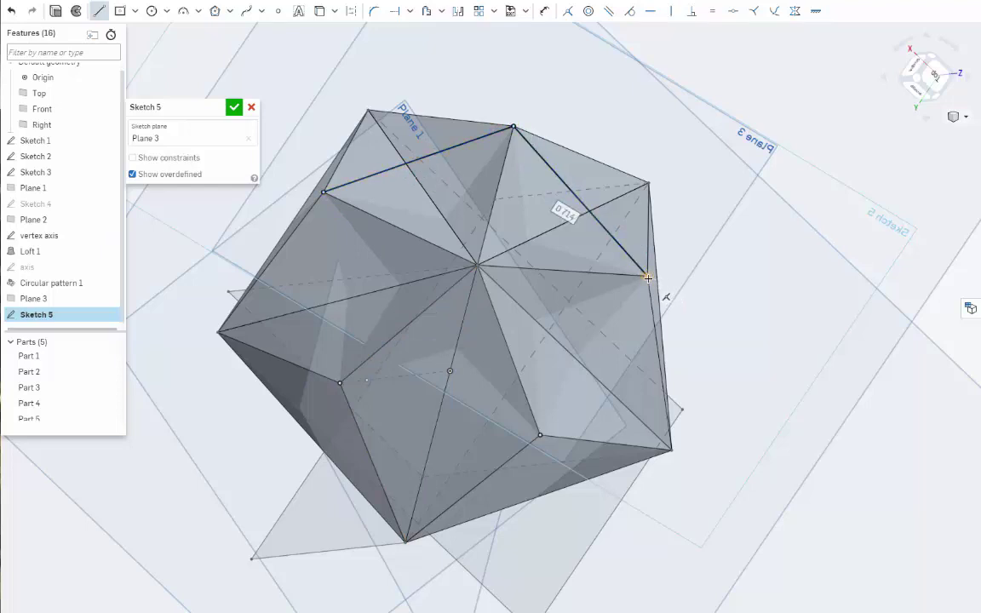
left_click(539, 435)
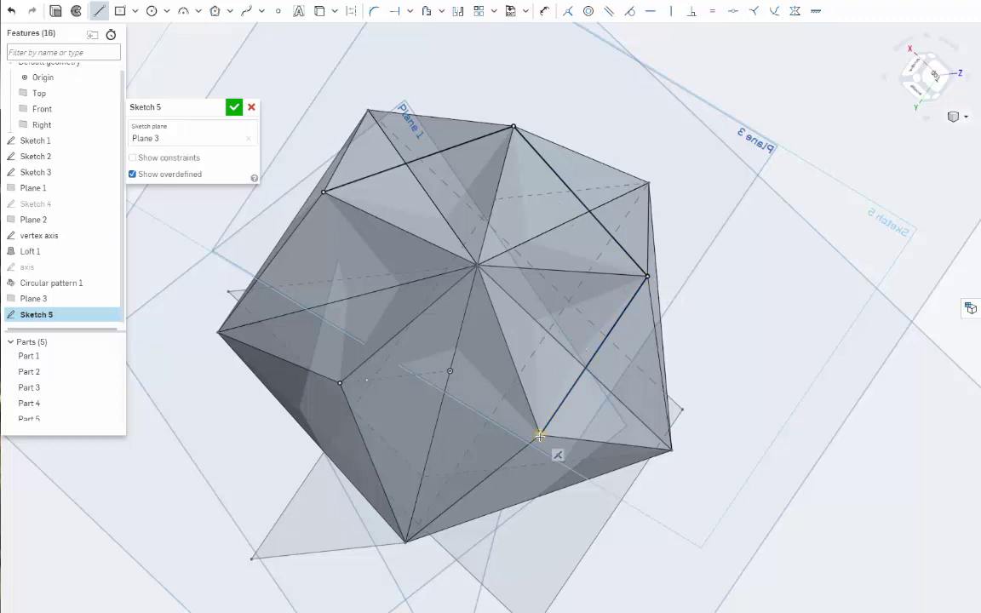
left_click(339, 384)
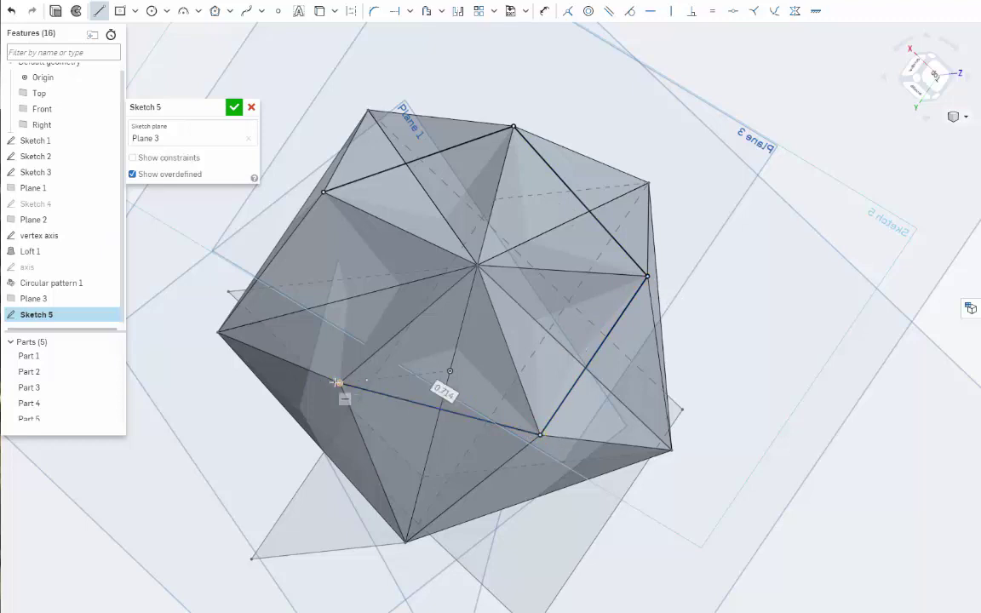
left_click(323, 193)
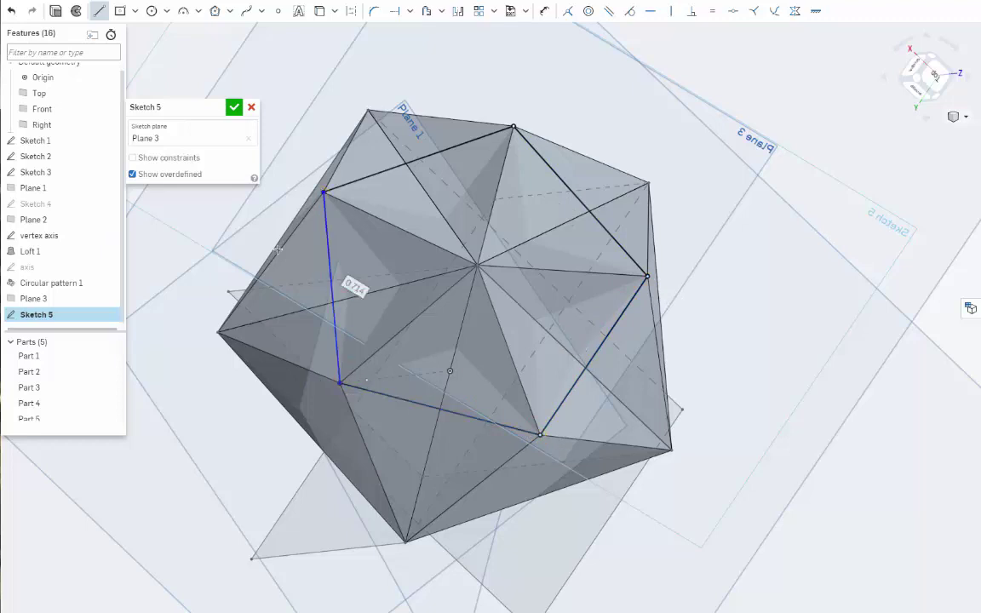
left_click(233, 107)
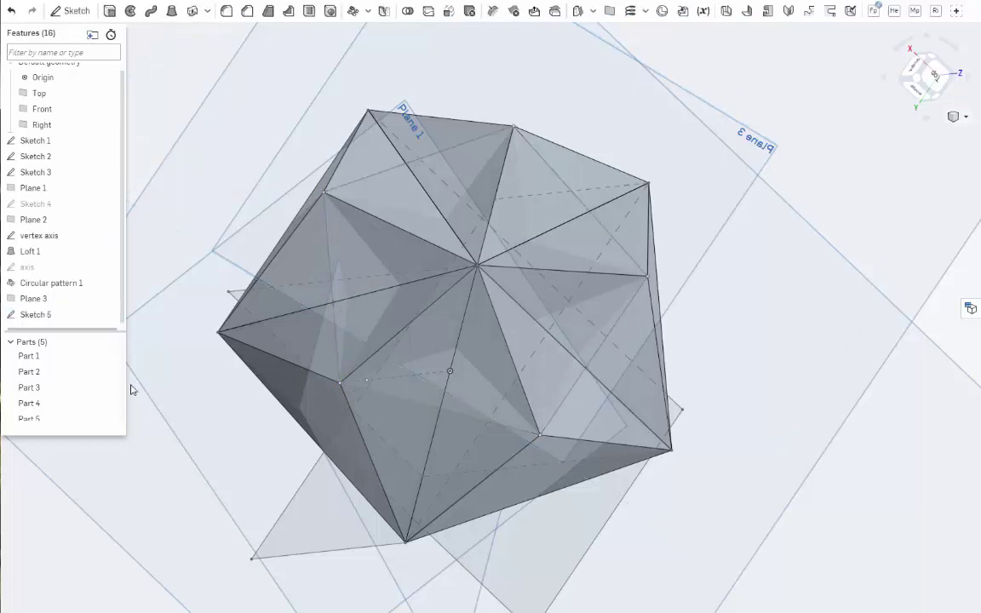
- Hide all five patterned pyramid parts
left_click(53, 357)
left_click(53, 419, "shift")
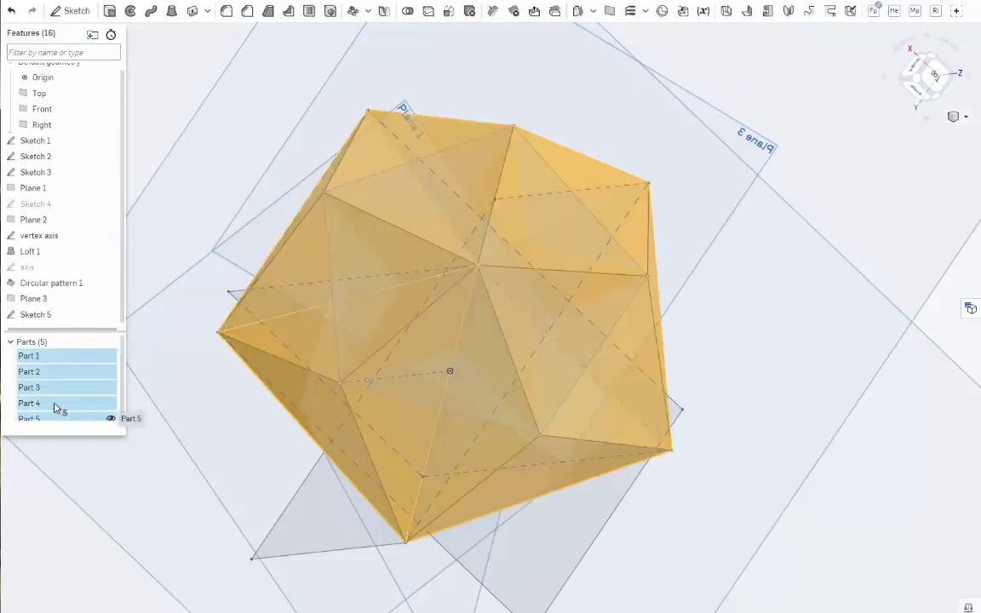
right_click(58, 387)
left_click(84, 450)
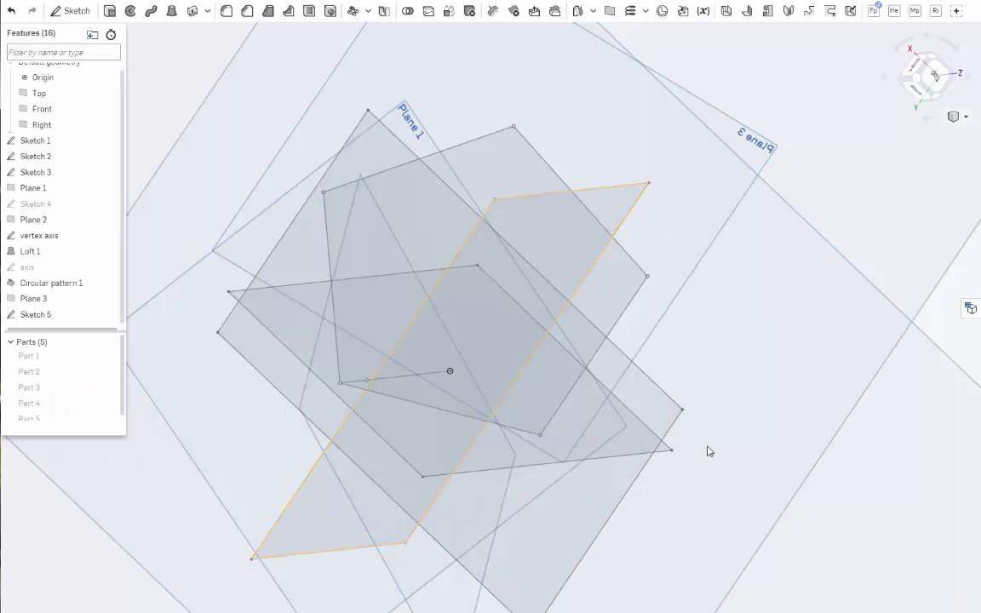
- Loft a new solid from the pentagon face of Sketch 5 to the origin point where the golden rectangles cross
mouse_move(706, 449)
right_mouse_down()
mouse_move(748, 367)
mouse_move(736, 372)
right_mouse_up()
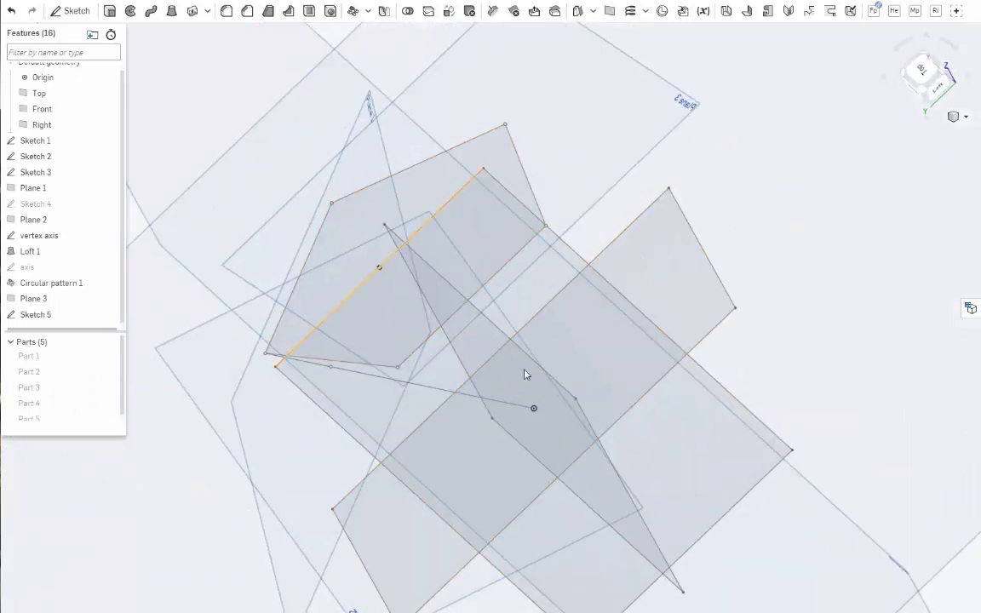
left_click(534, 402)
mouse_move(602, 346)
right_mouse_down()
mouse_move(574, 325)
mouse_move(600, 337)
right_mouse_up()
left_click(482, 179)
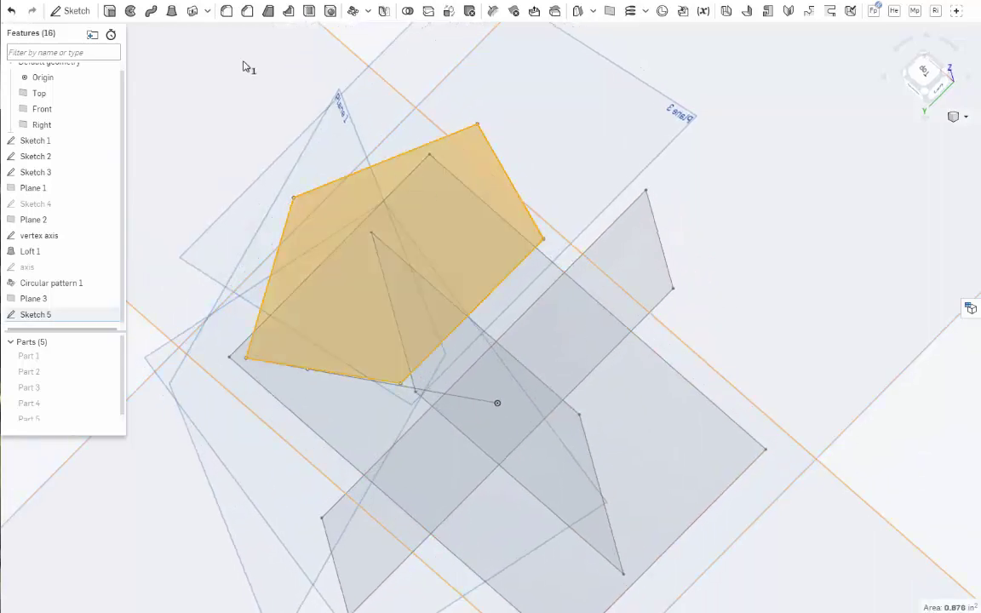
left_click(498, 403)
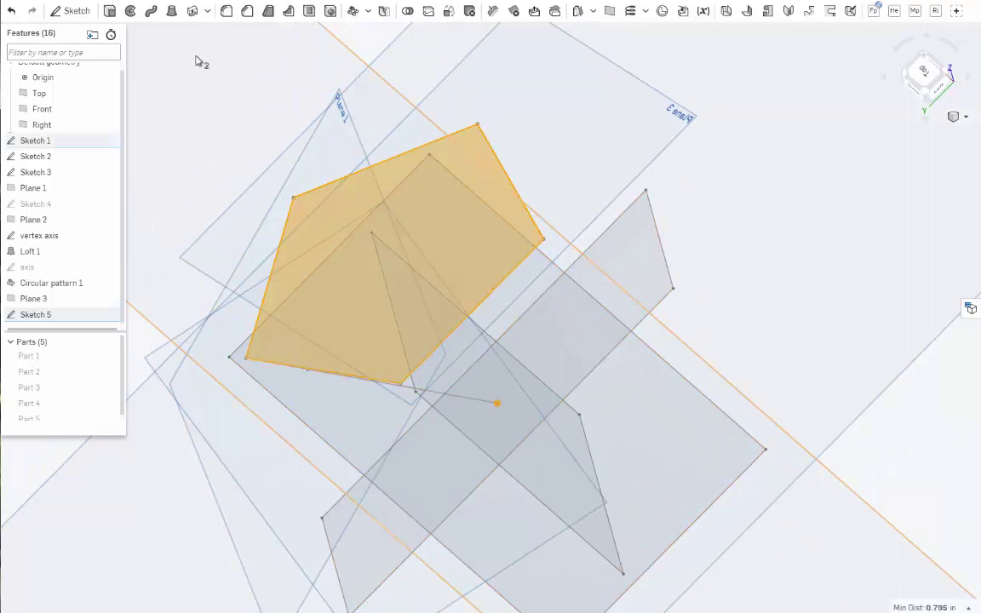
key("shift+l")
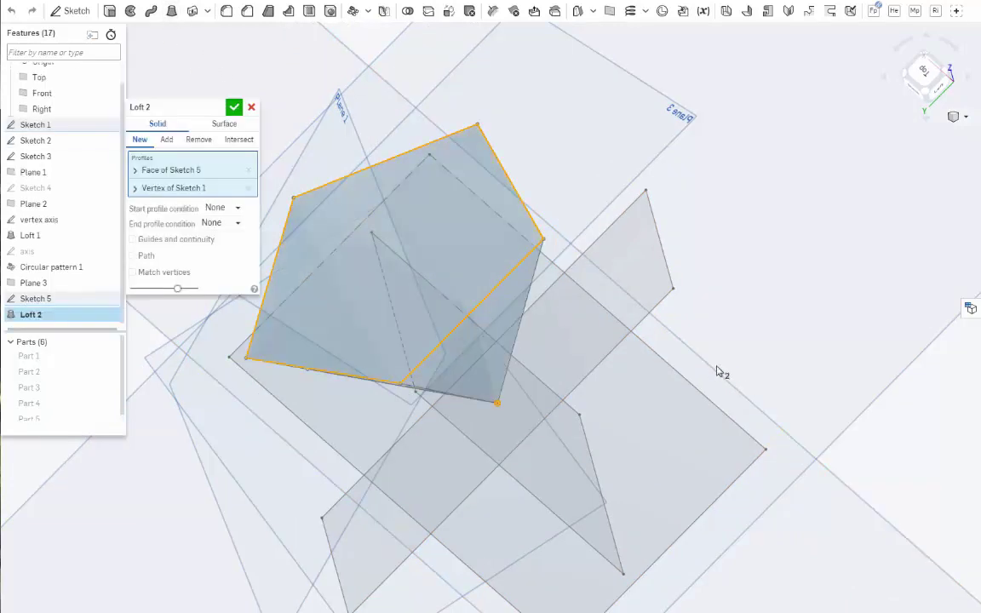
right_click_drag(717, 372, 712, 372)
right_click_drag(619, 368, 651, 406)
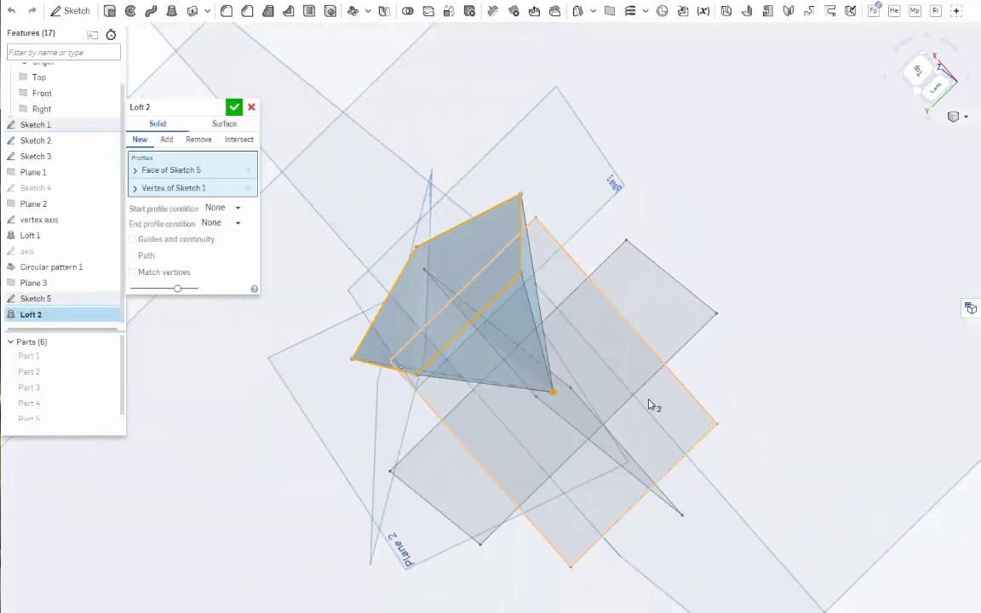
left_click(235, 106)
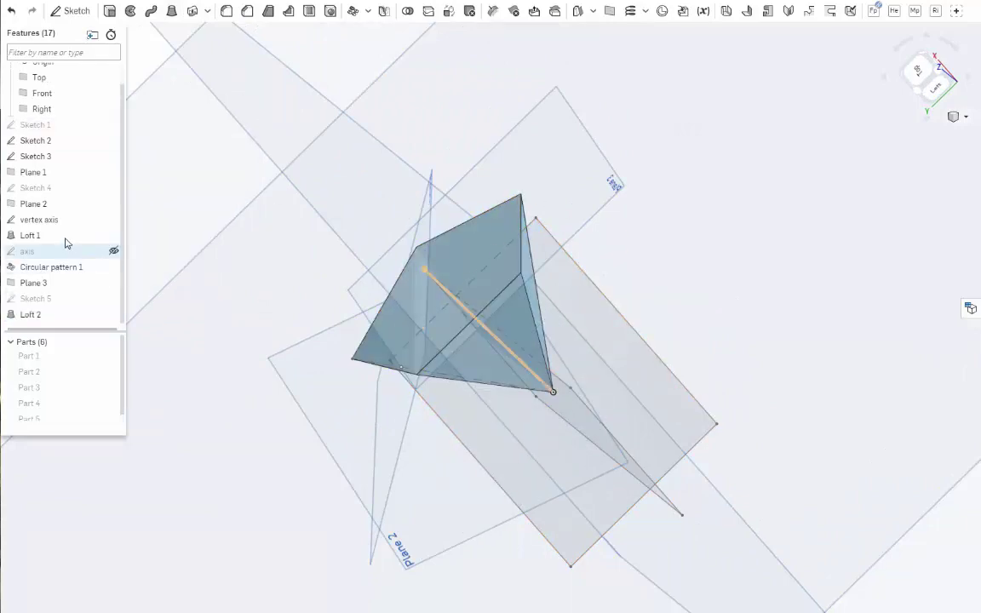
- Mirror the lofted pentagonal pyramid across one of its triangular side faces and add the copy to the same part
left_click(39, 220)
right_click_drag(460, 504, 433, 368)
scroll(584, 347, "up", 3)
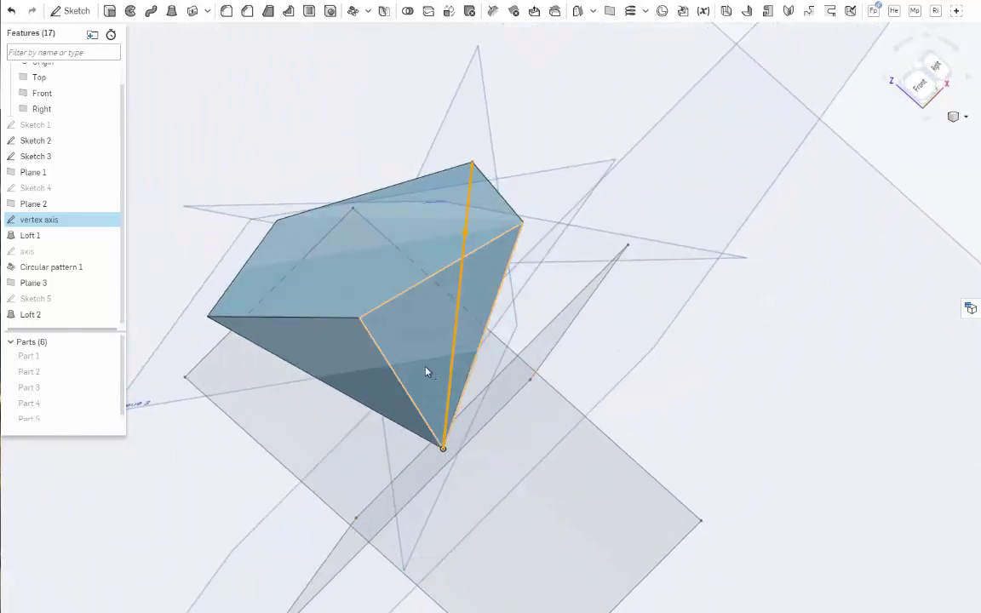
left_click(430, 368)
left_click(384, 11)
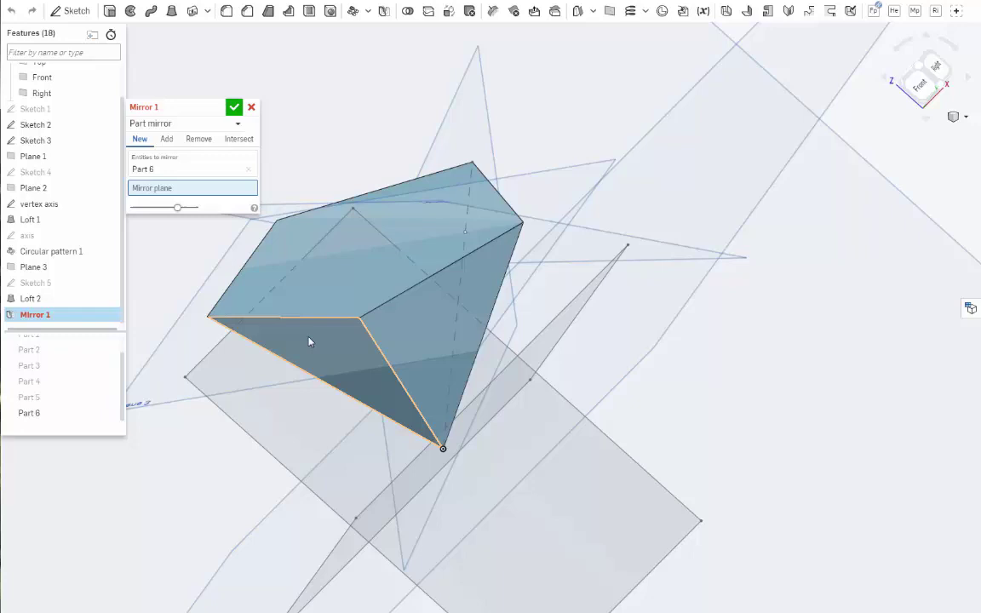
left_click(308, 341)
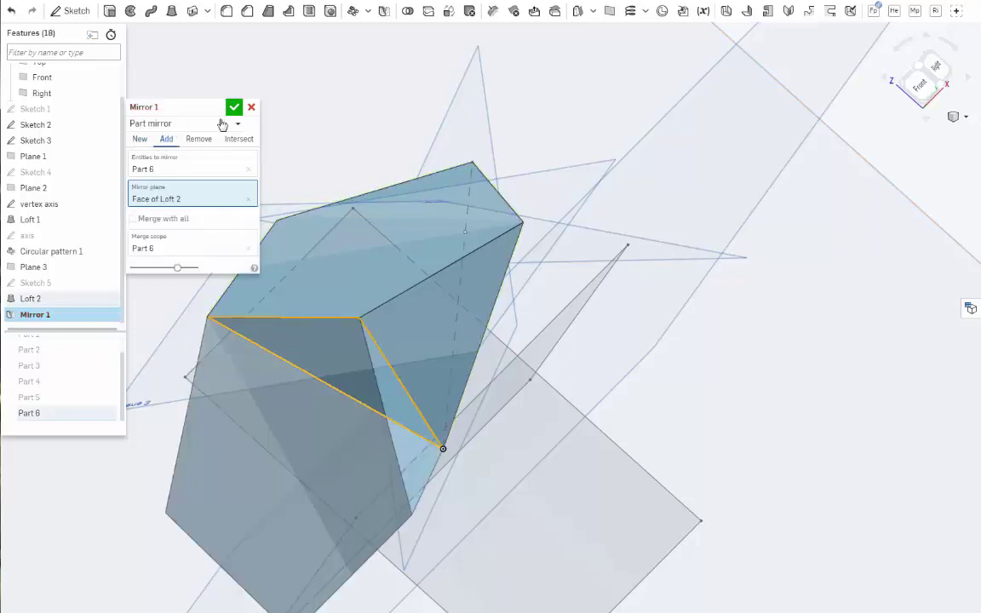
left_click(234, 108)
- Create a circular part pattern of the mirrored solid around the vertex axis line, with 3 instances over 360 deg, using the Add option
right_click_drag(447, 244, 538, 326)
left_click(348, 427)
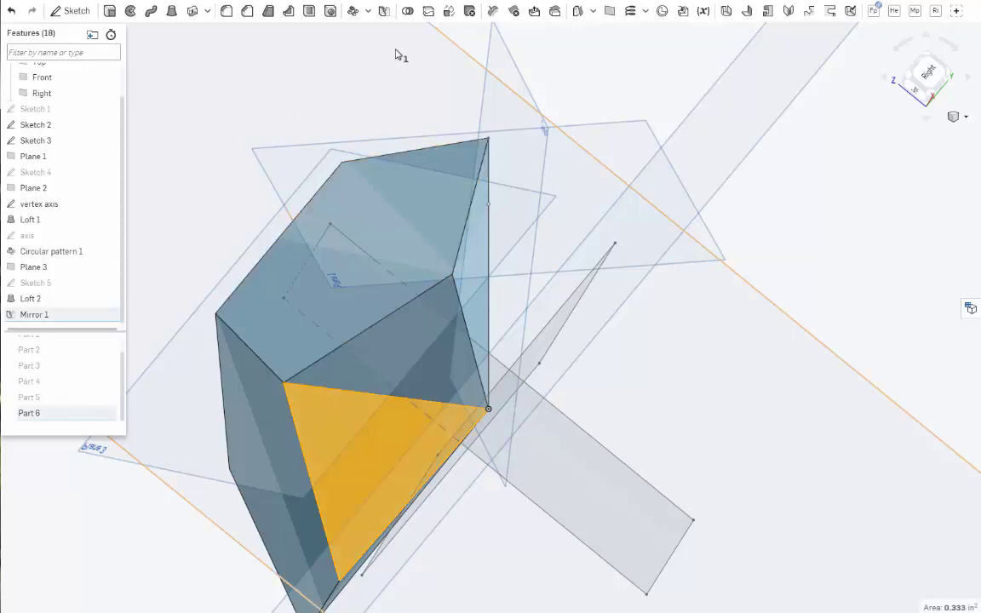
left_click(351, 17)
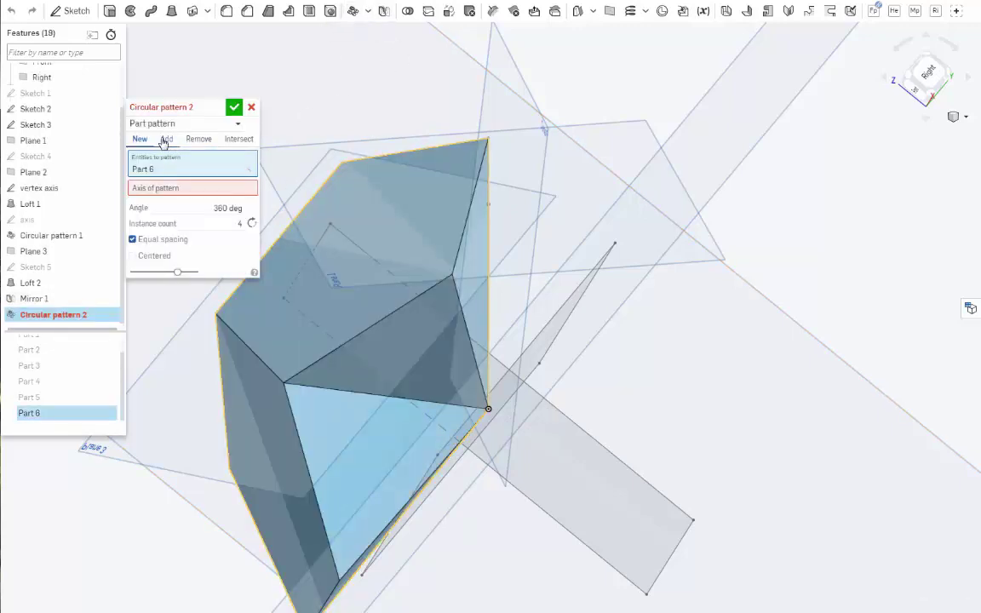
left_click(164, 140)
left_click(193, 190)
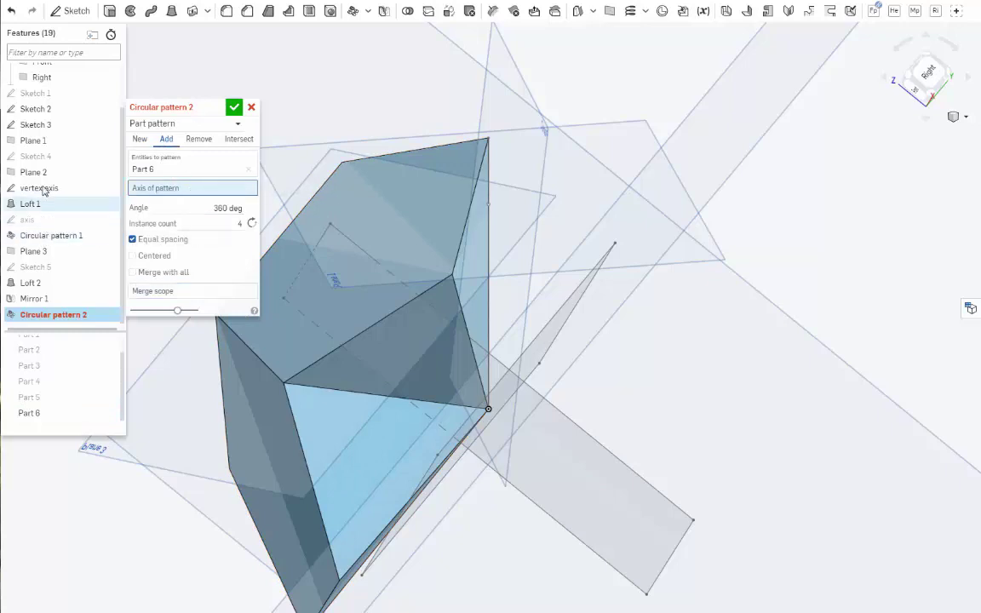
left_click(488, 290)
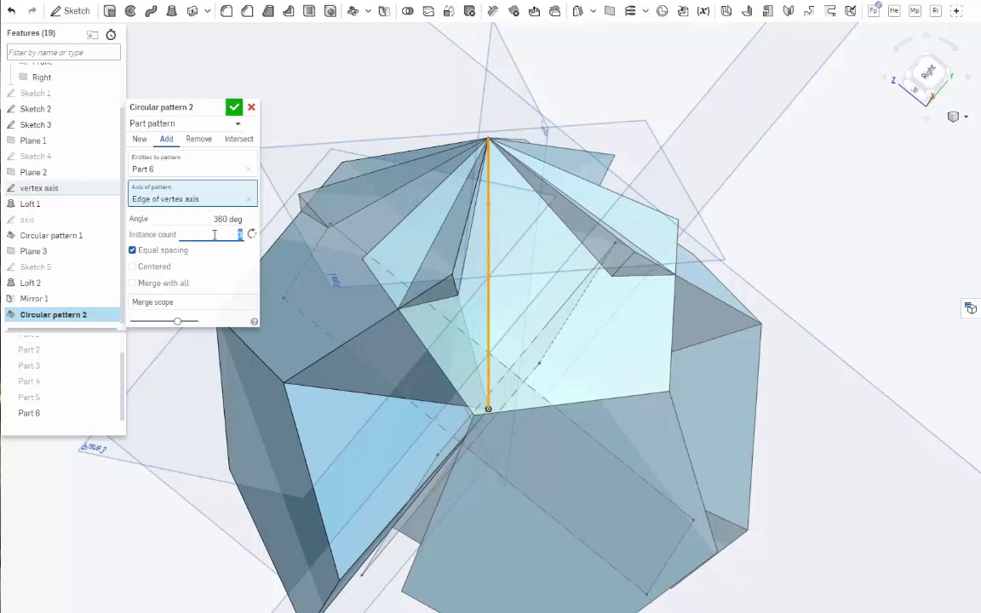
type("3")
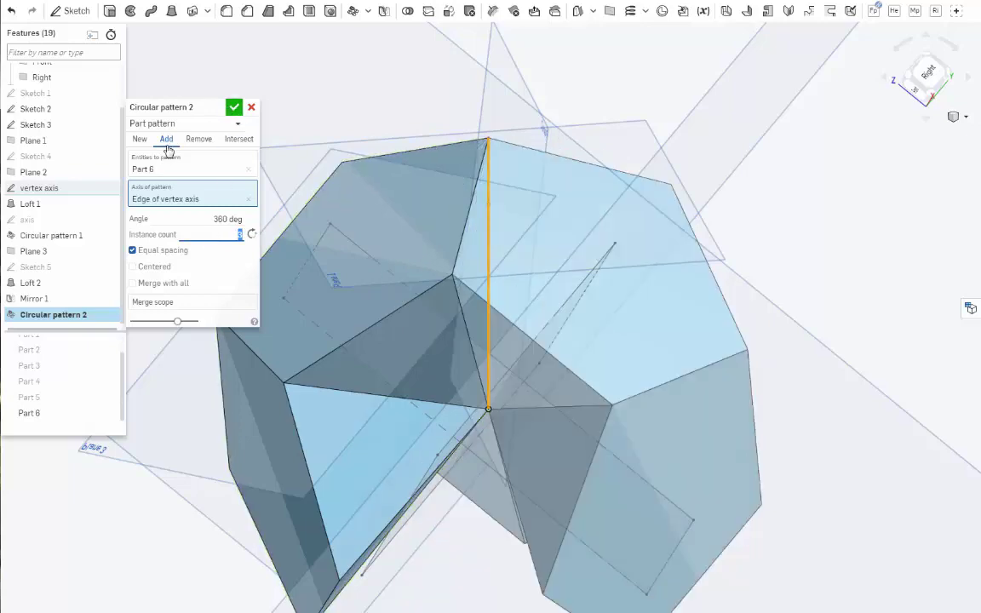
left_click(233, 109)
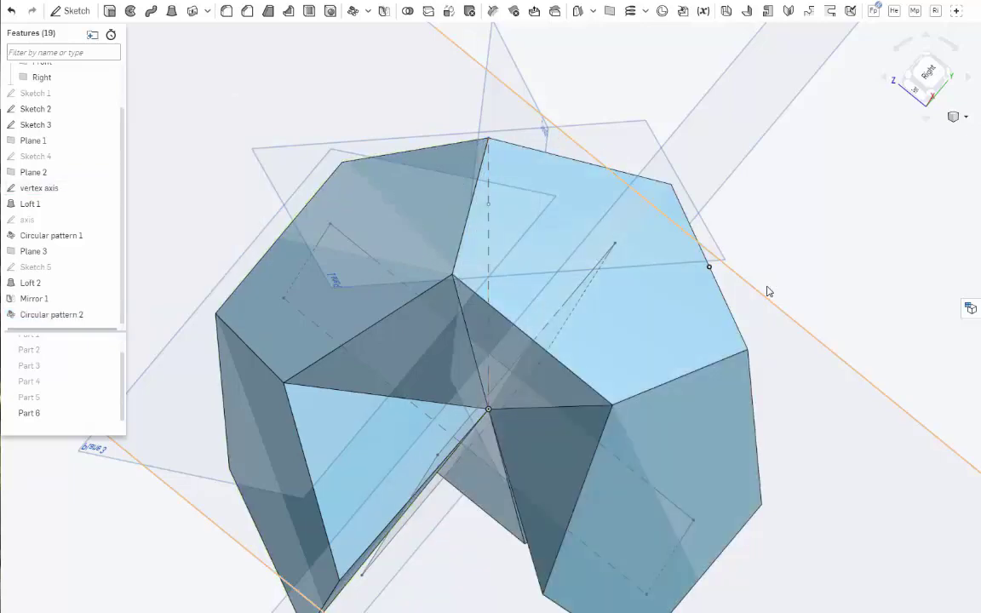
- Create a three-point plane through the lowest tips of the three patterned pyramid pairs
right_click_drag(767, 288, 588, 267)
scroll(586, 271, "down", 4)
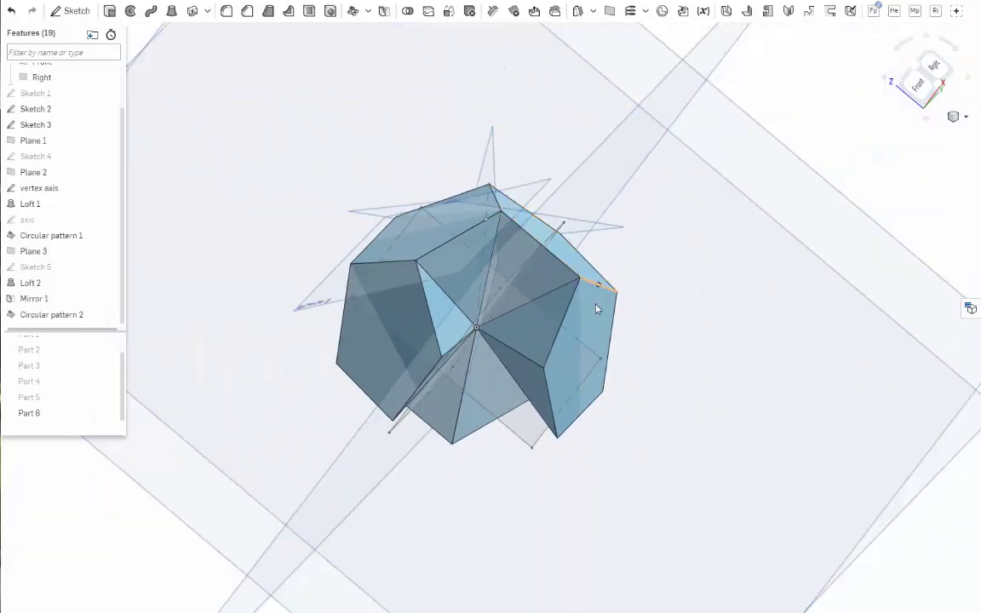
scroll(516, 317, "up", 3)
right_click_drag(552, 314, 544, 316)
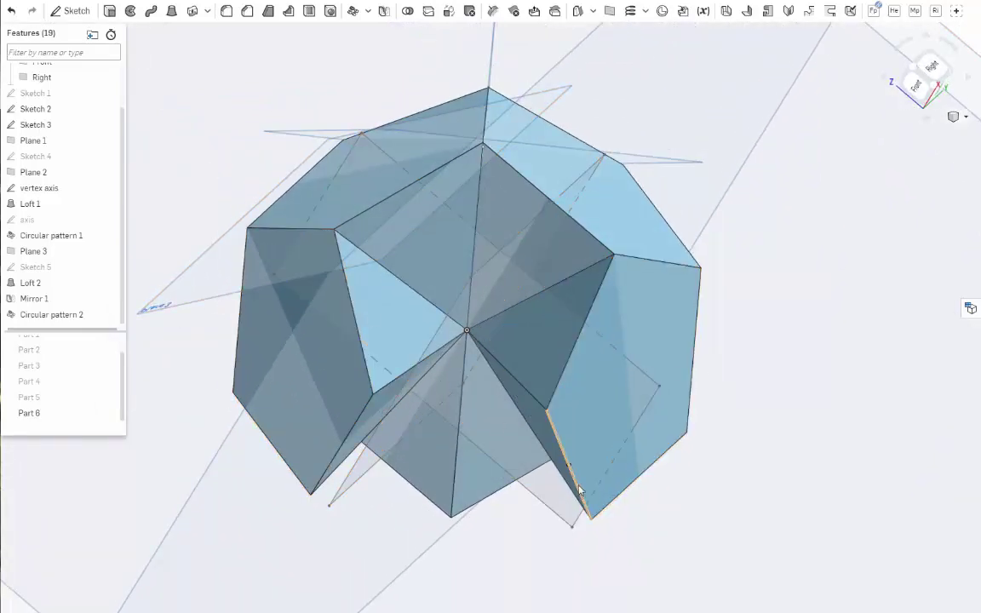
right_click_drag(558, 493, 552, 473)
right_click_drag(544, 415, 602, 345)
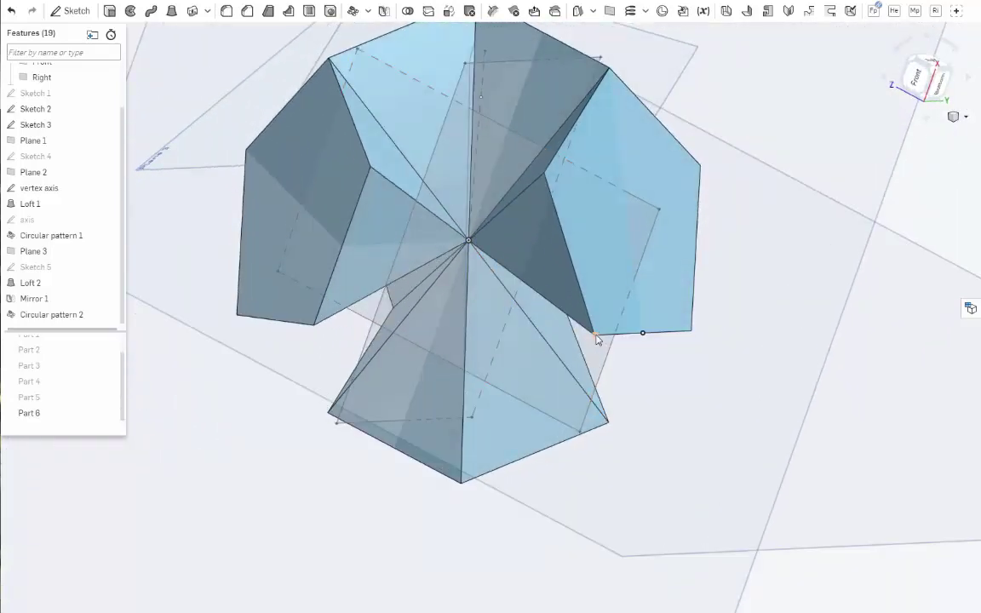
left_click(314, 325)
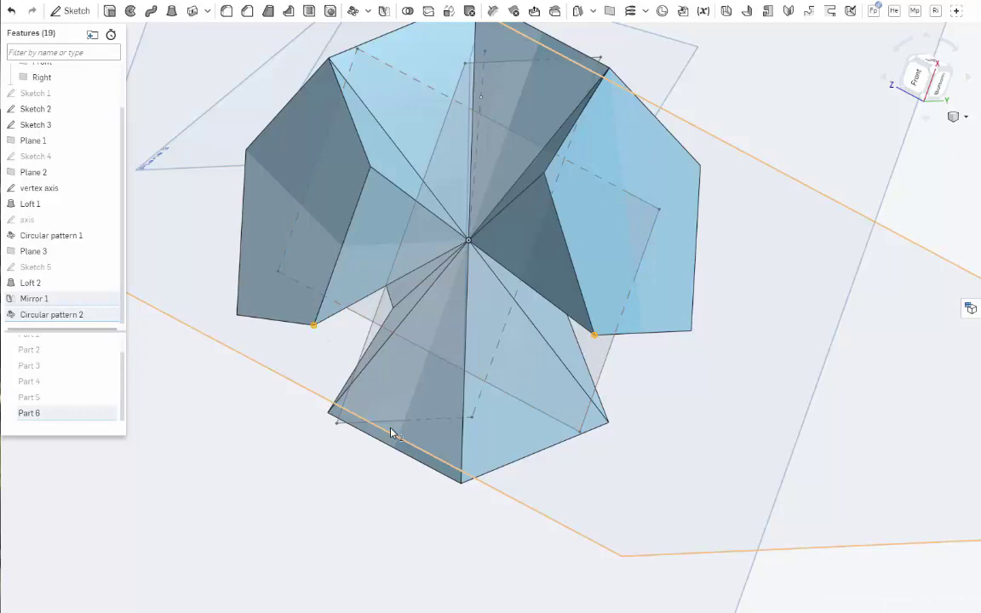
left_click(611, 11)
right_click_drag(839, 303, 835, 324)
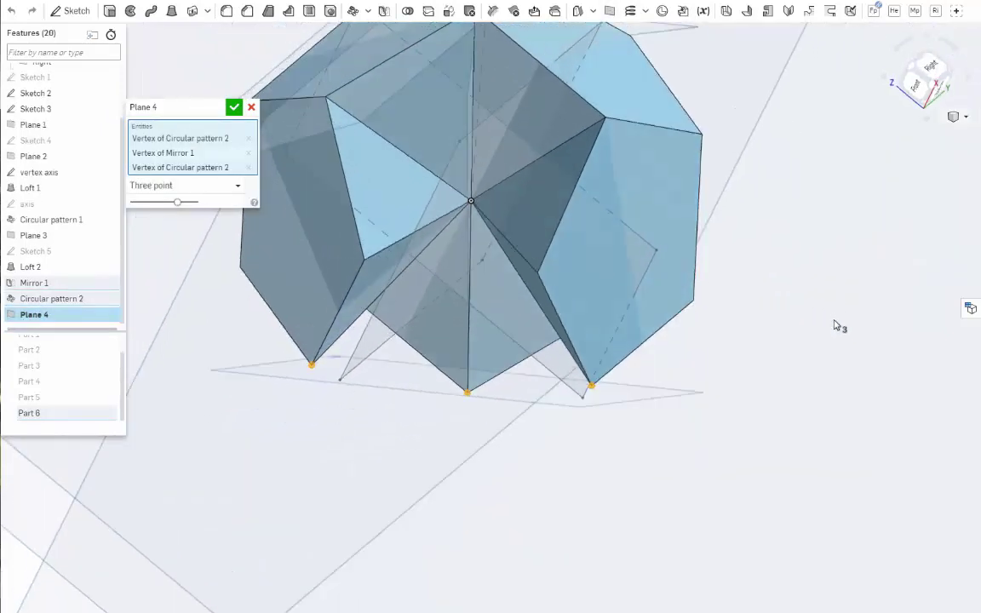
left_click(233, 107)
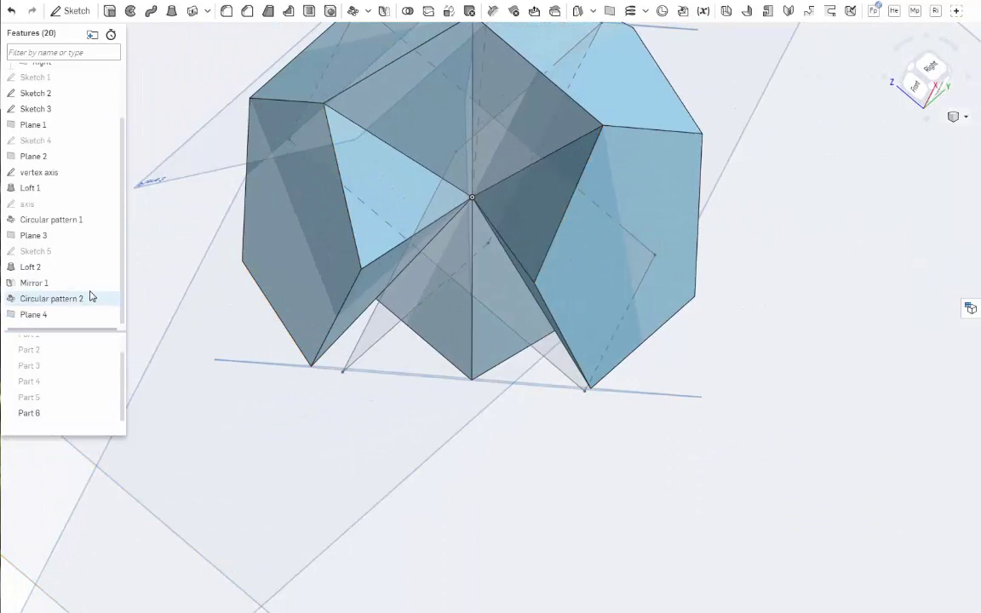
- Create a Plane point plane parallel to Plane 4 through the central point where the pyramids meet
right_click(48, 320)
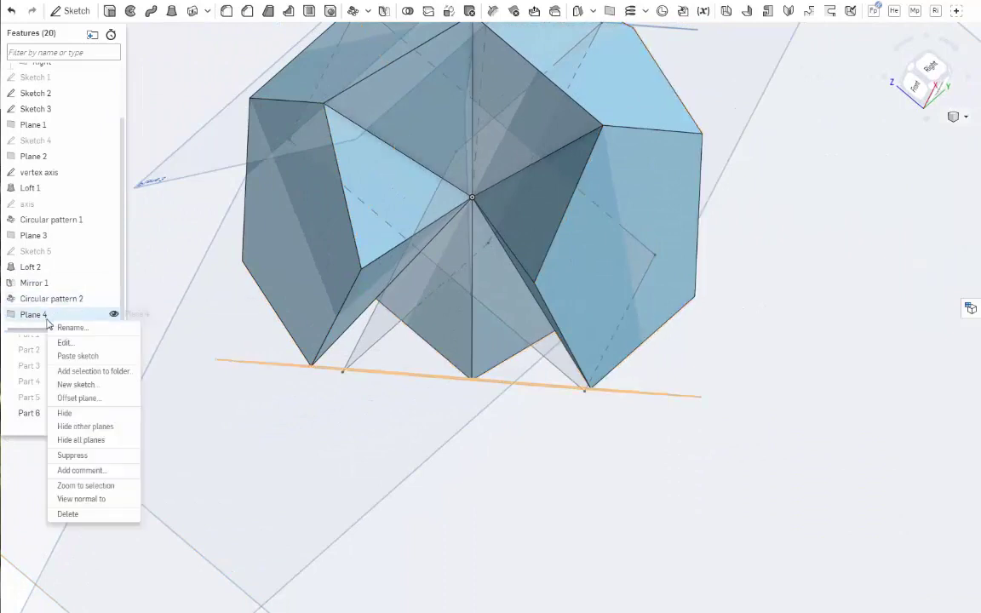
left_click(81, 398)
left_click(217, 167)
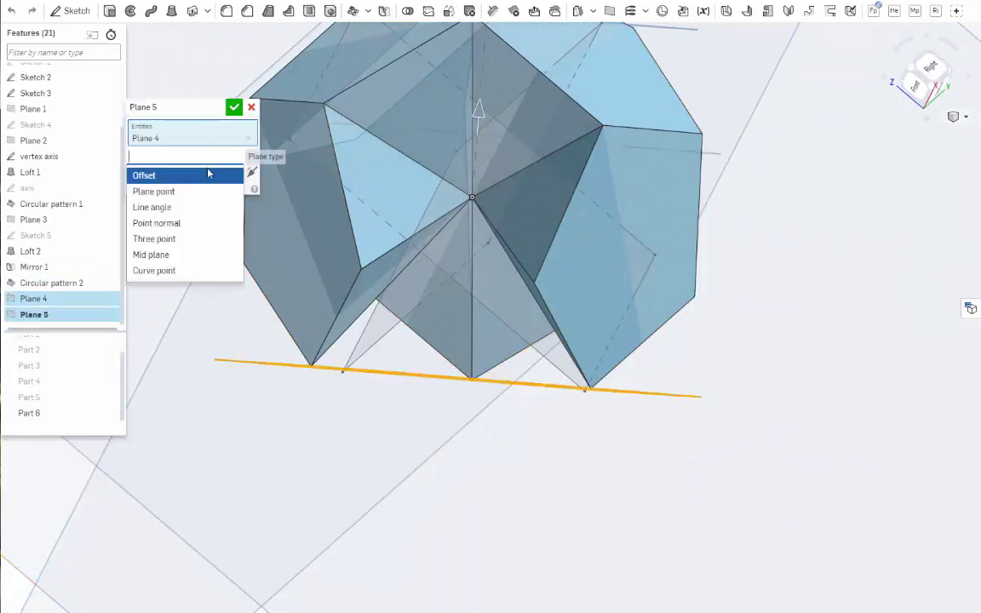
left_click(195, 192)
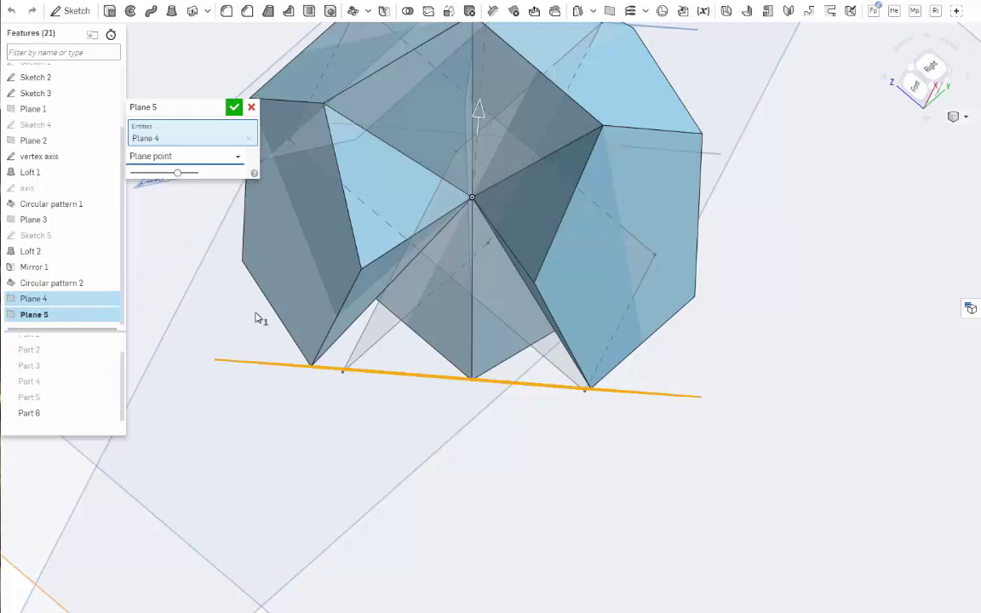
left_click(472, 198)
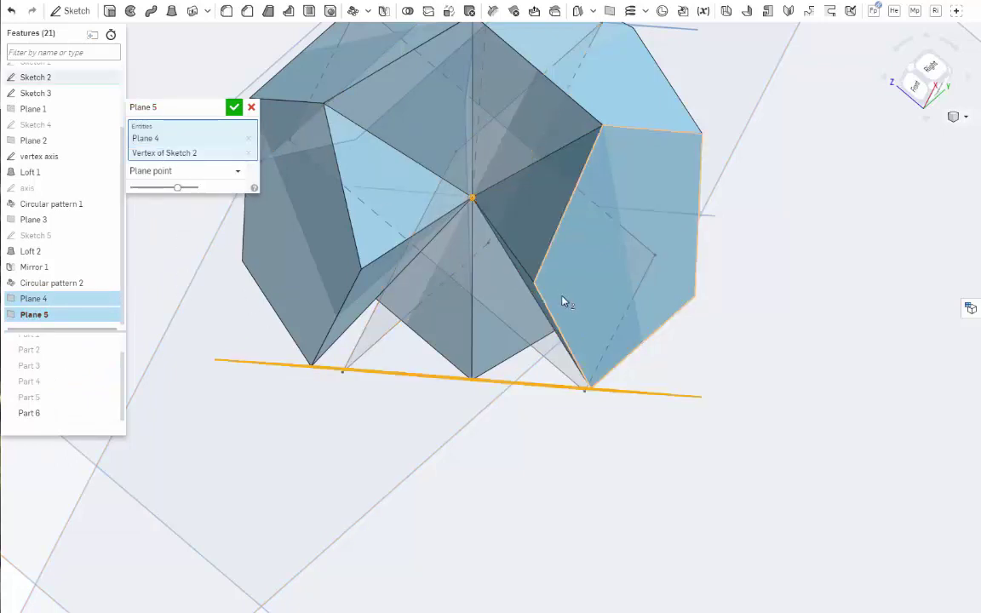
left_click(234, 107)
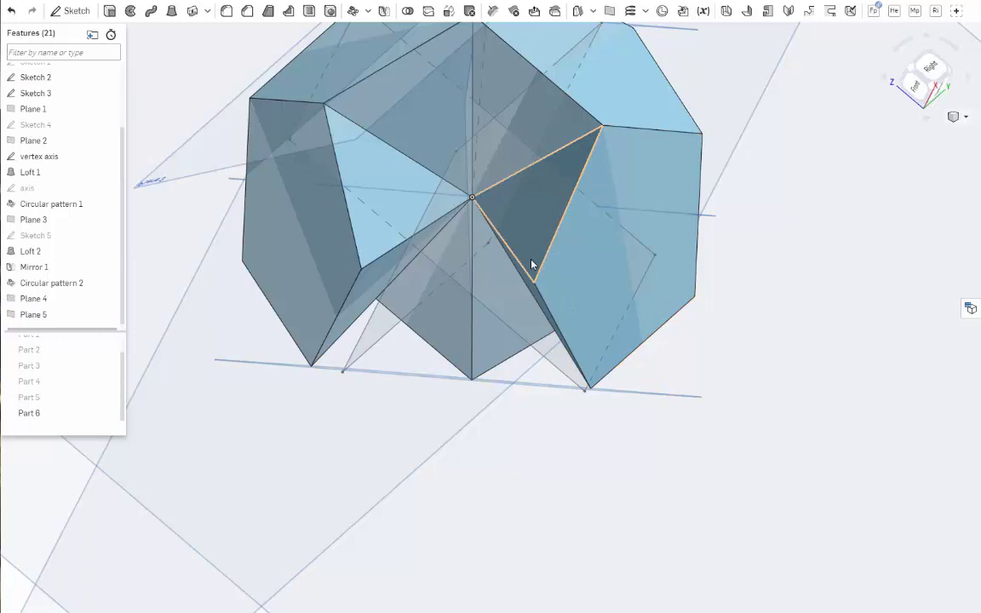
- Mirror the patterned half solid about Plane 5 as a new separate part
right_click_drag(533, 265, 456, 345)
left_click(270, 304)
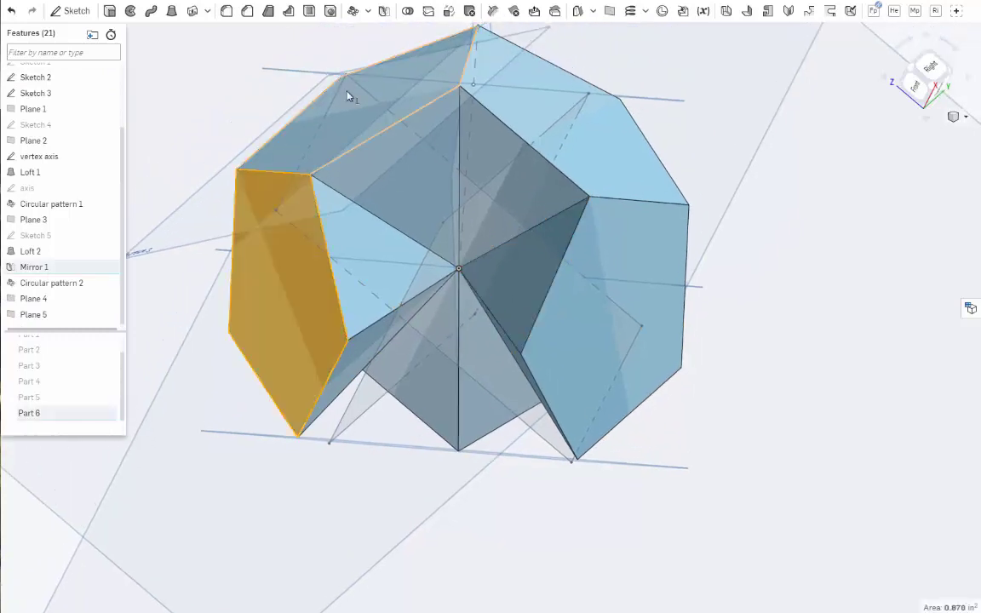
left_click(384, 12)
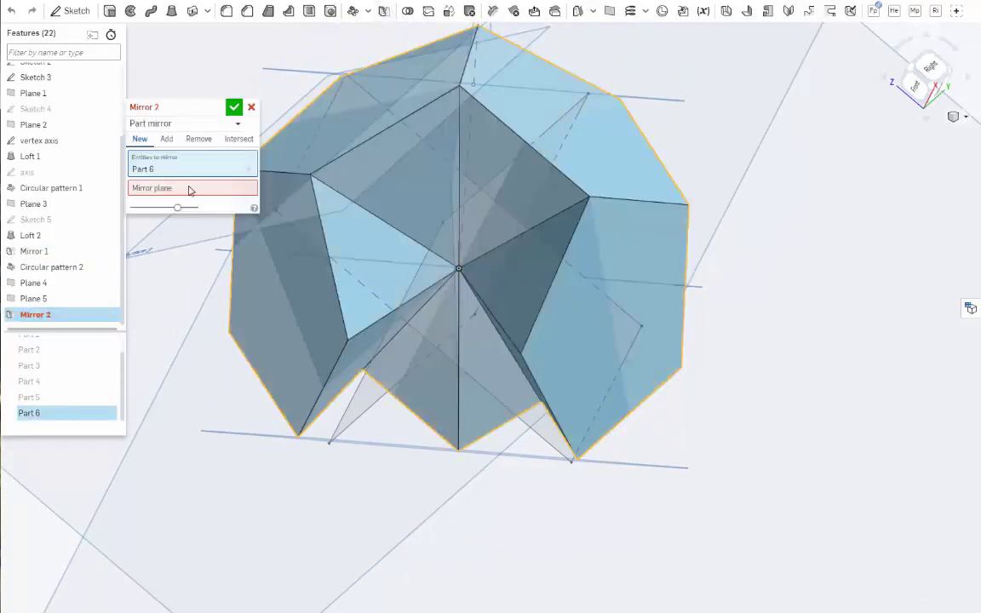
left_click(52, 299)
left_click(166, 138)
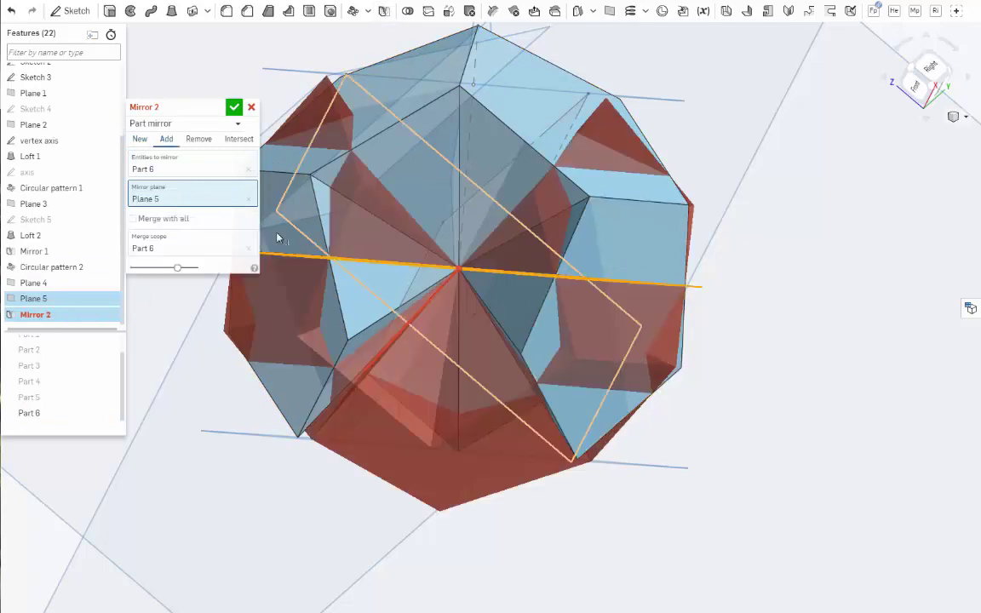
left_click(137, 142)
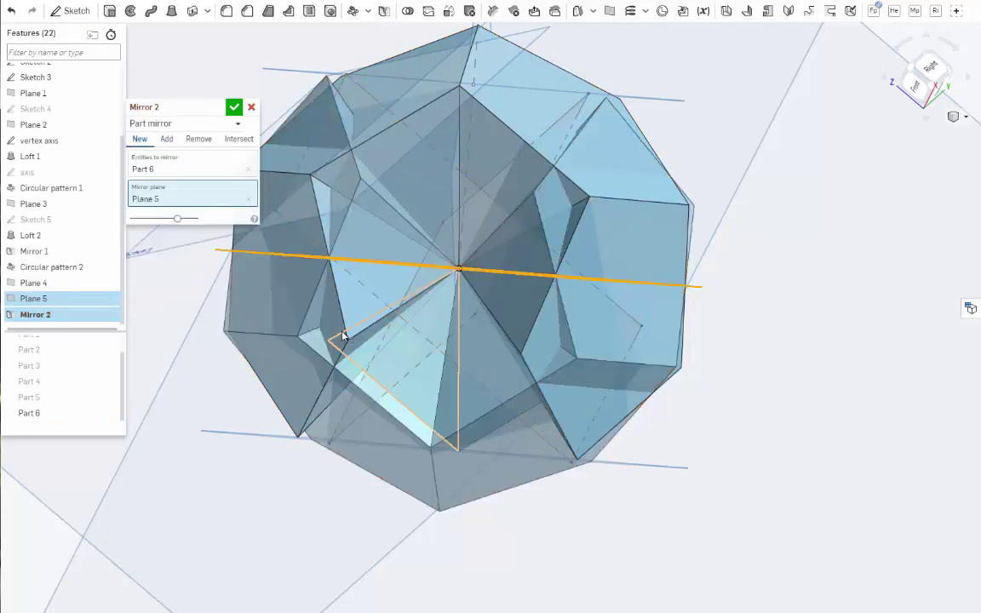
left_click(233, 107)
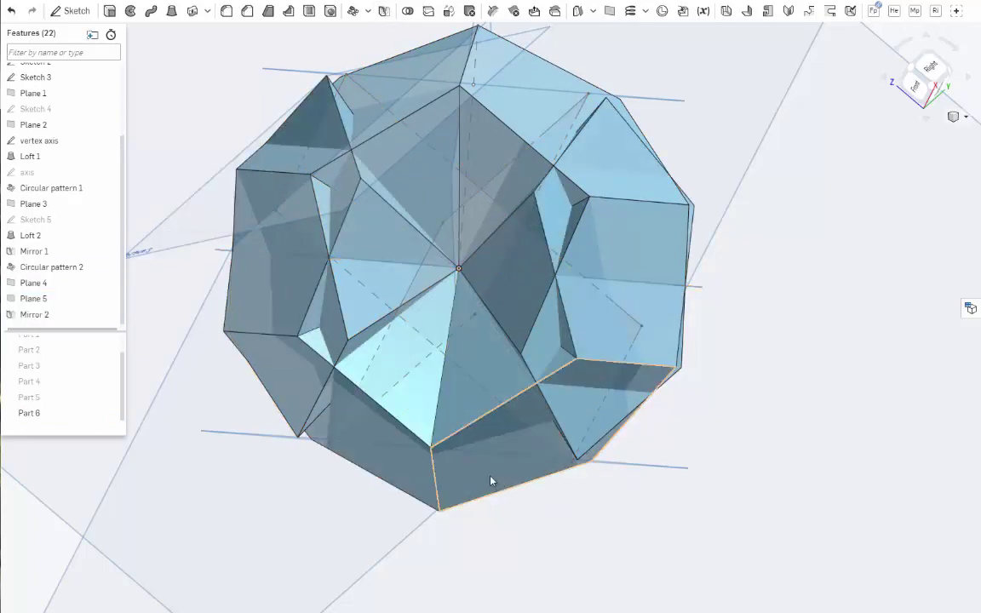
- Rotate the mirrored half solid 60 deg about the vertex axis line with a Transform, without copying the part
left_click(464, 451)
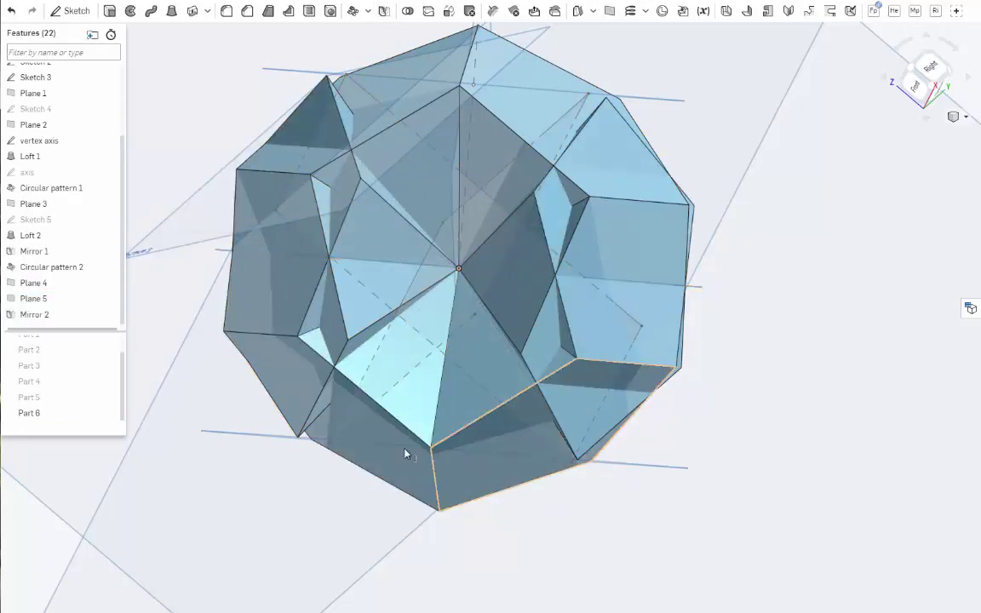
left_click(449, 12)
left_click(197, 159)
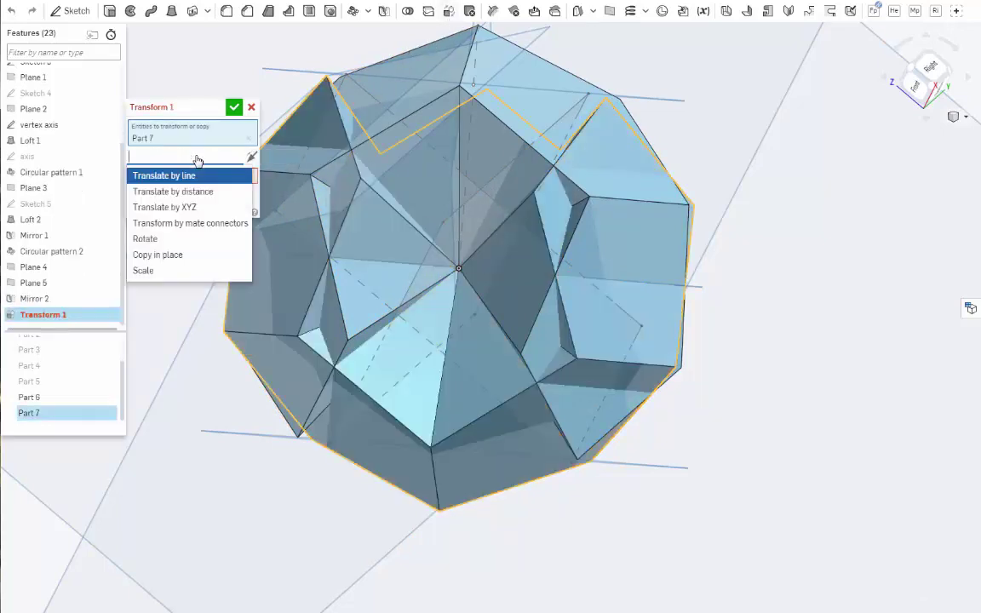
left_click(169, 242)
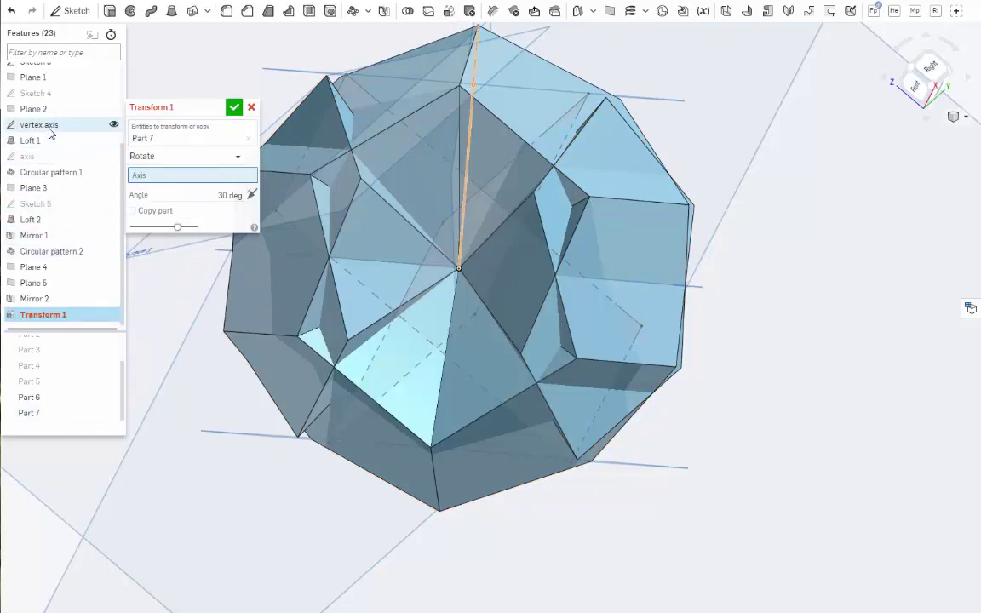
left_click(471, 149)
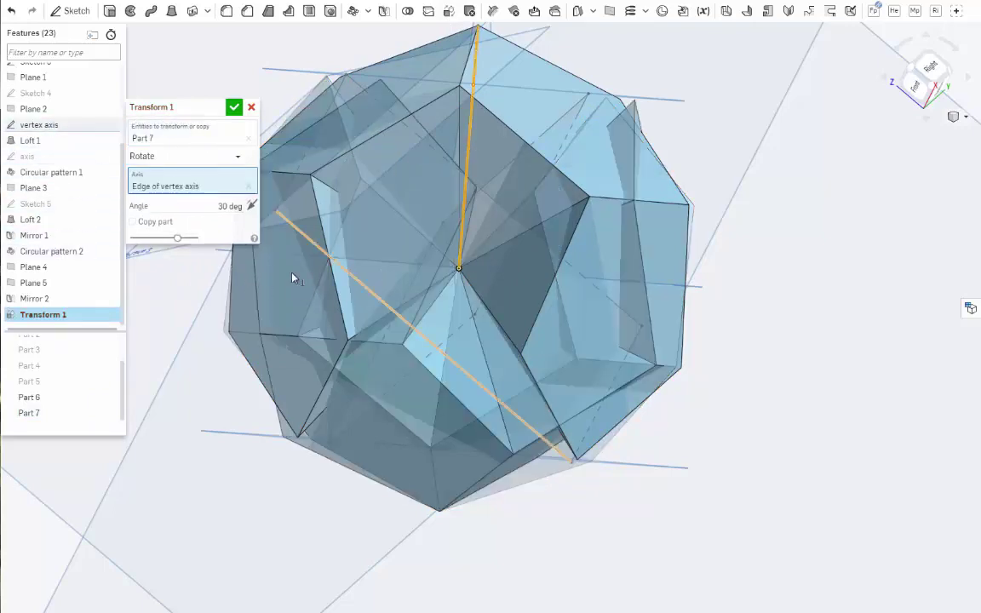
right_click_drag(620, 201, 599, 242)
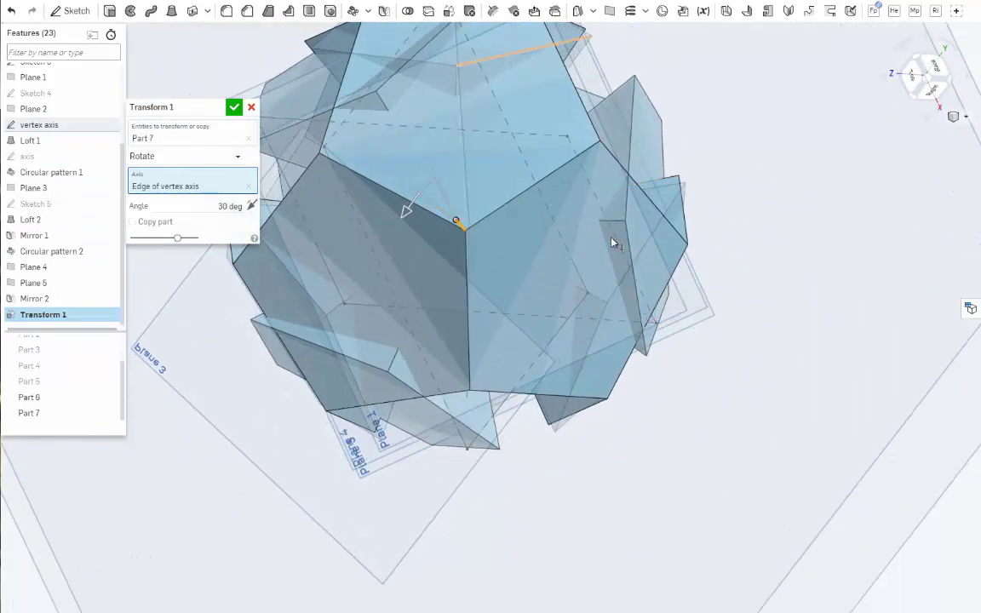
left_click(217, 203)
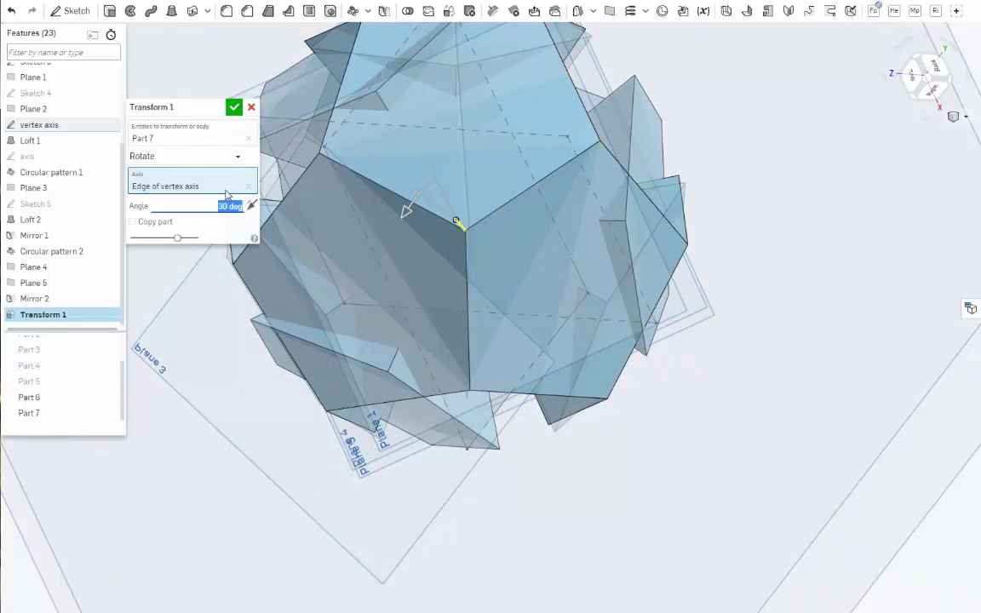
type("80")
key("Return")
right_click_drag(511, 348, 667, 330)
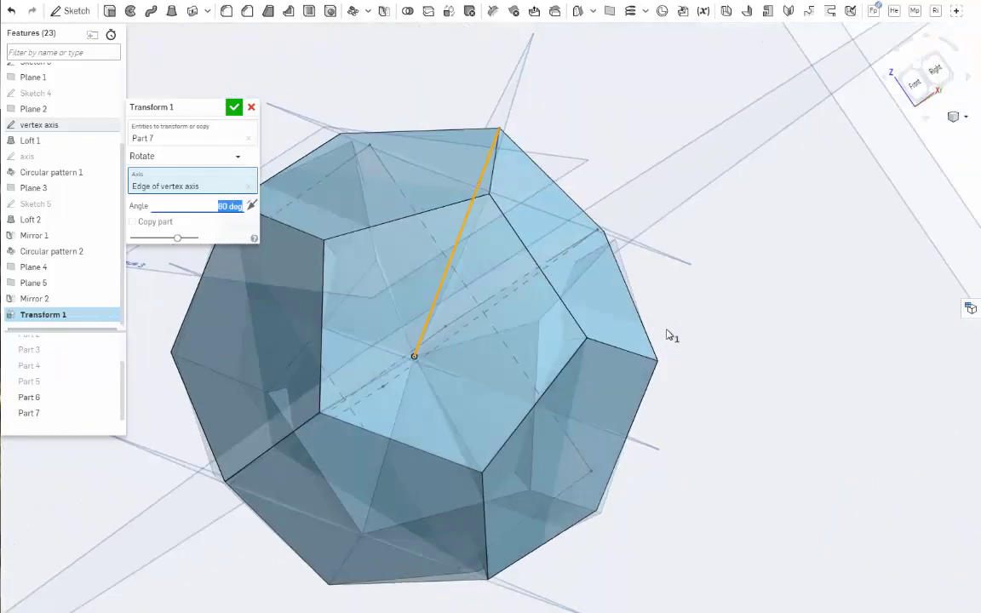
middle_click_drag(665, 287, 747, 220)
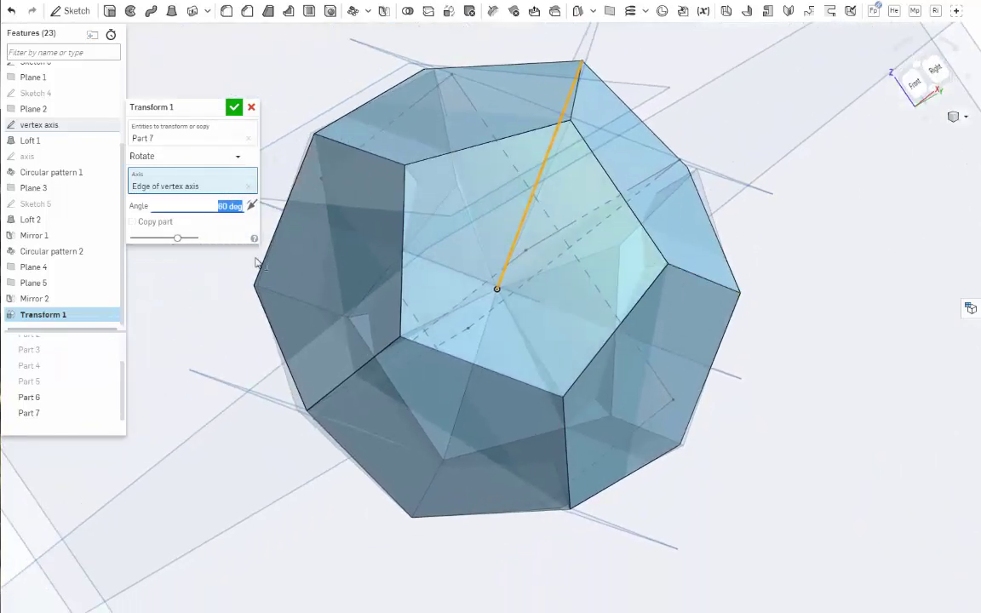
left_click(234, 106)
- Join the rotated half and the original patterned half into one solid with a Boolean Union
left_click(401, 449)
left_click(462, 113)
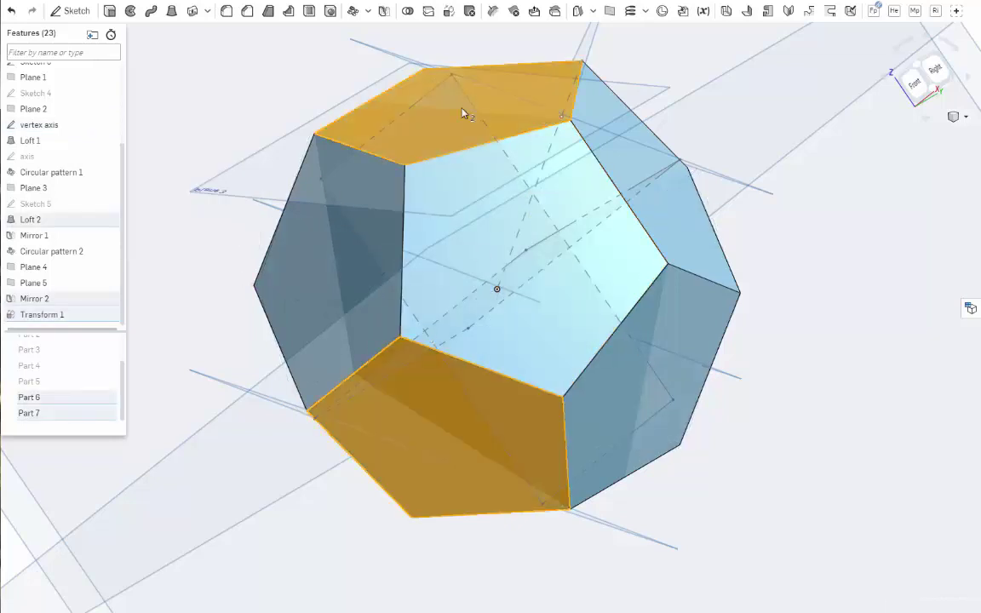
left_click(408, 11)
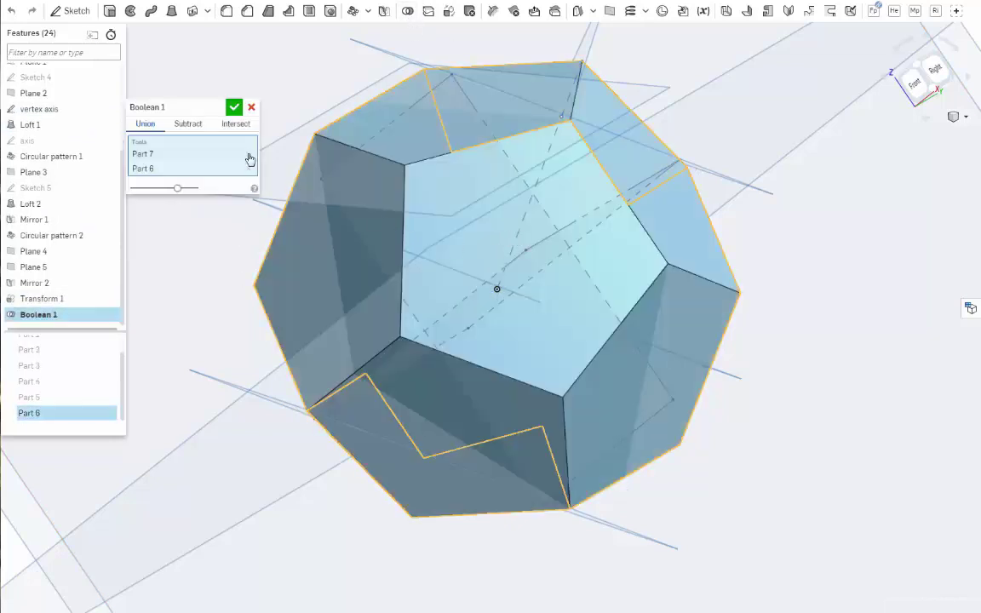
left_click(234, 107)
- Hide all planes and all sketches so only the dodecahedron is shown
right_click_drag(576, 276, 612, 304)
middle_click_drag(535, 310, 569, 350)
scroll(640, 334, "down", 3)
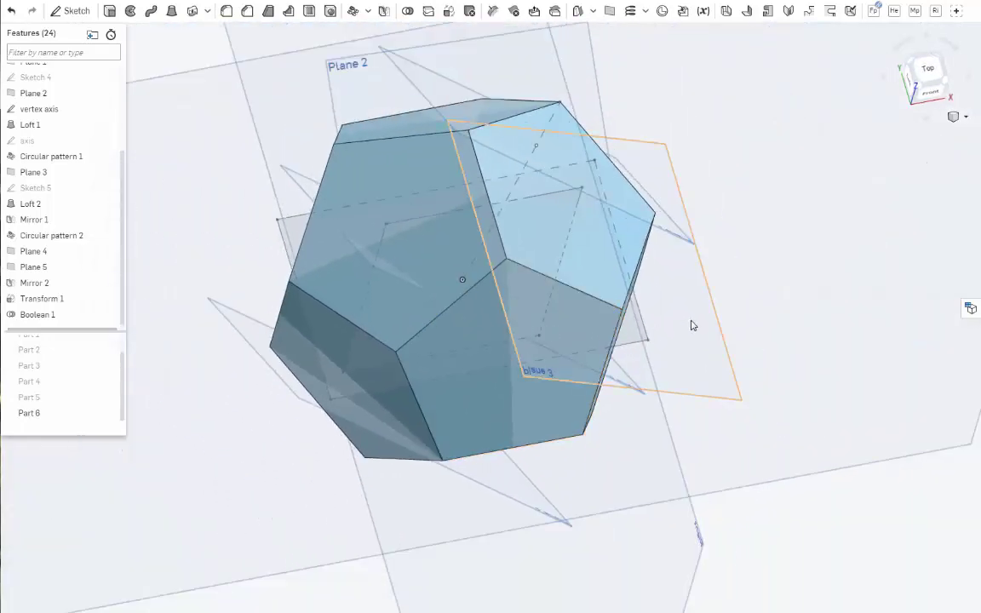
right_click(709, 319)
left_click(739, 409)
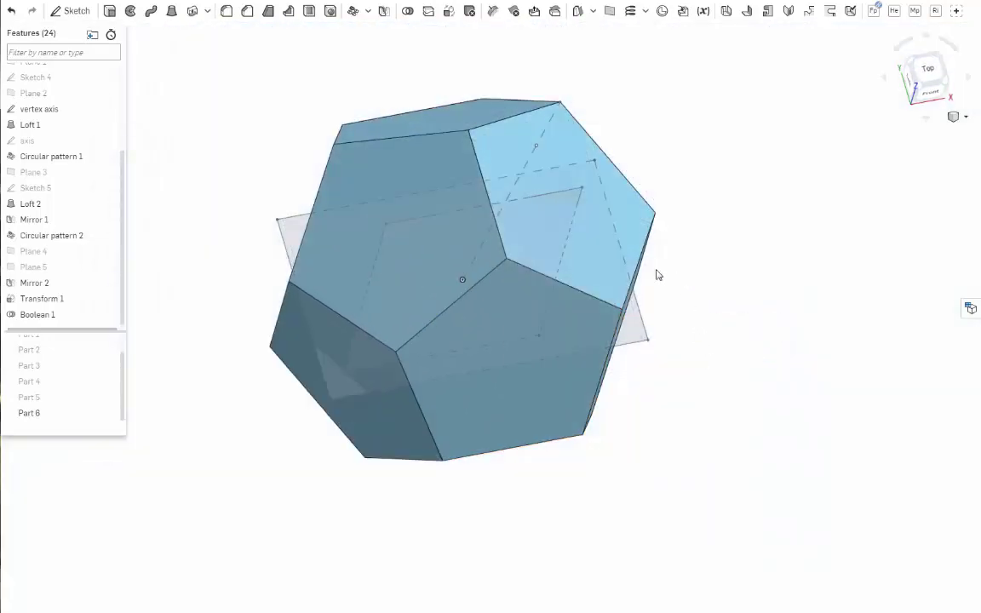
right_click(641, 319)
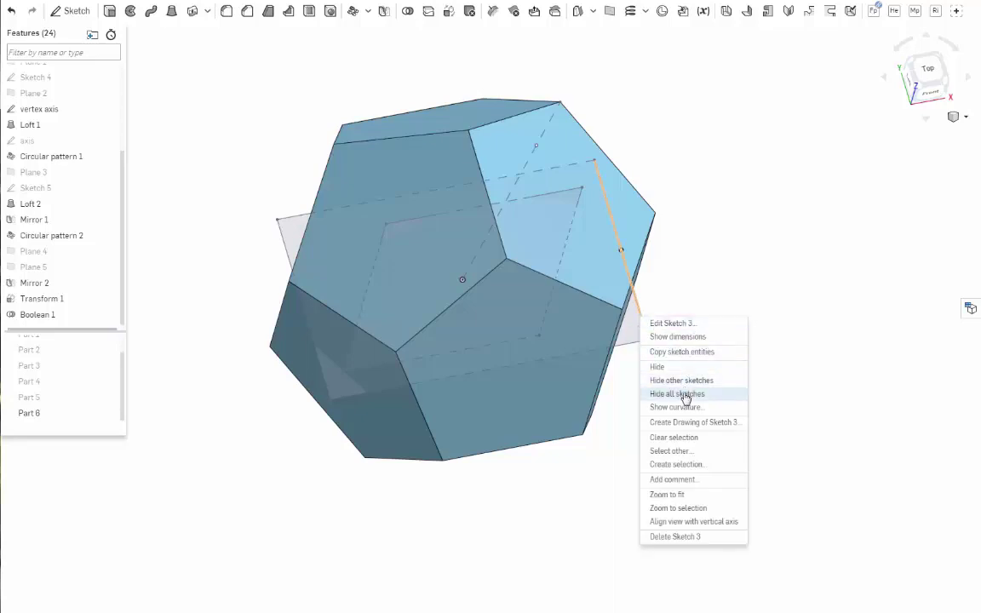
left_click(685, 394)
key("n")
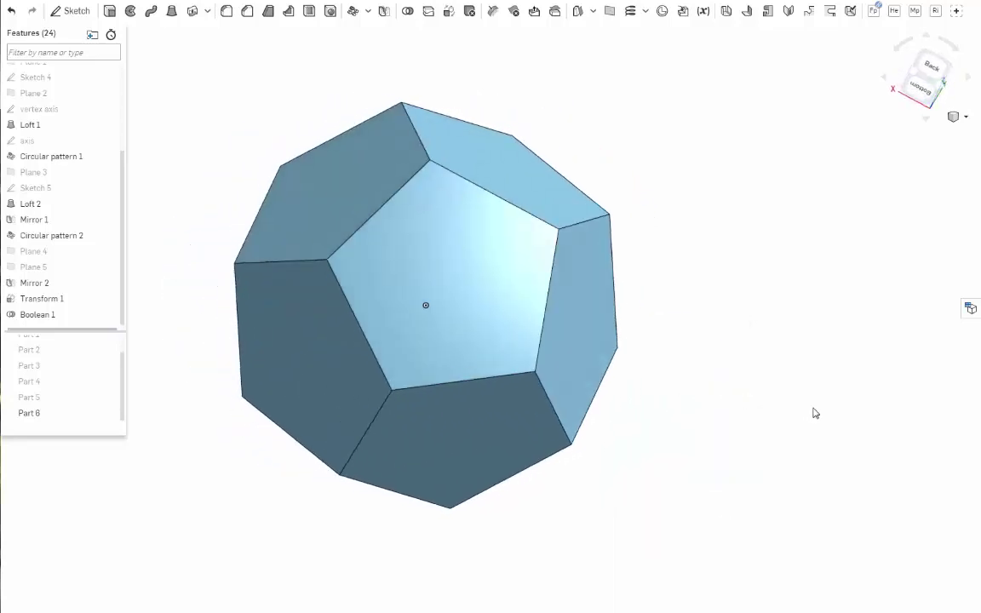
mouse_move(814, 409)
right_mouse_down()
mouse_move(833, 408)
mouse_move(830, 416)
right_mouse_up()
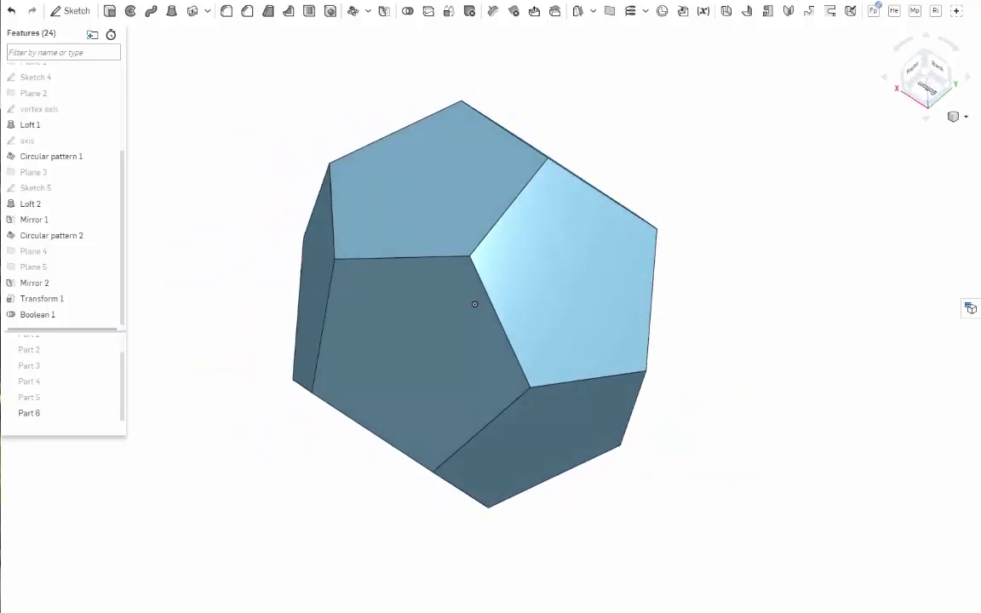